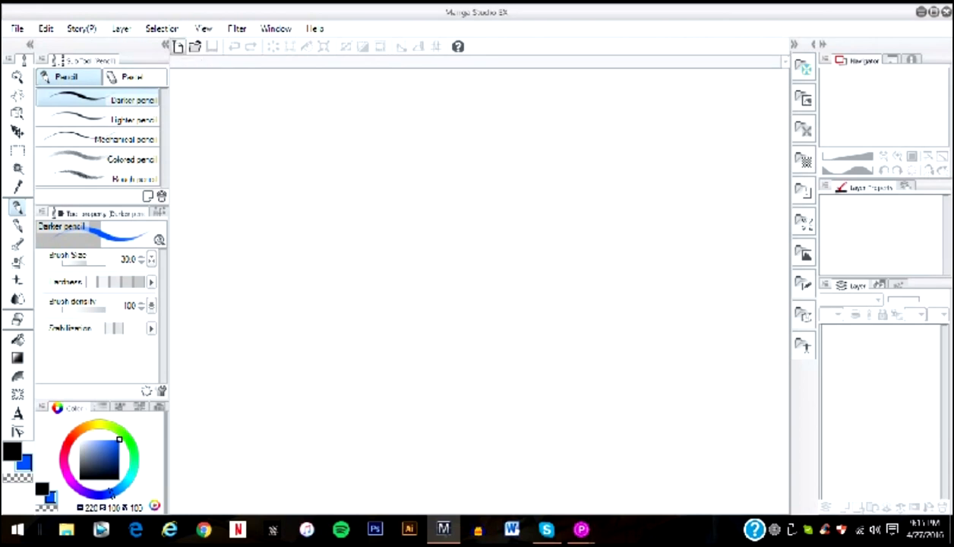
# Create a new colour canvas at 600 dpi in portrait B6 size by swapping the width and height
pyautogui.click(178, 47)
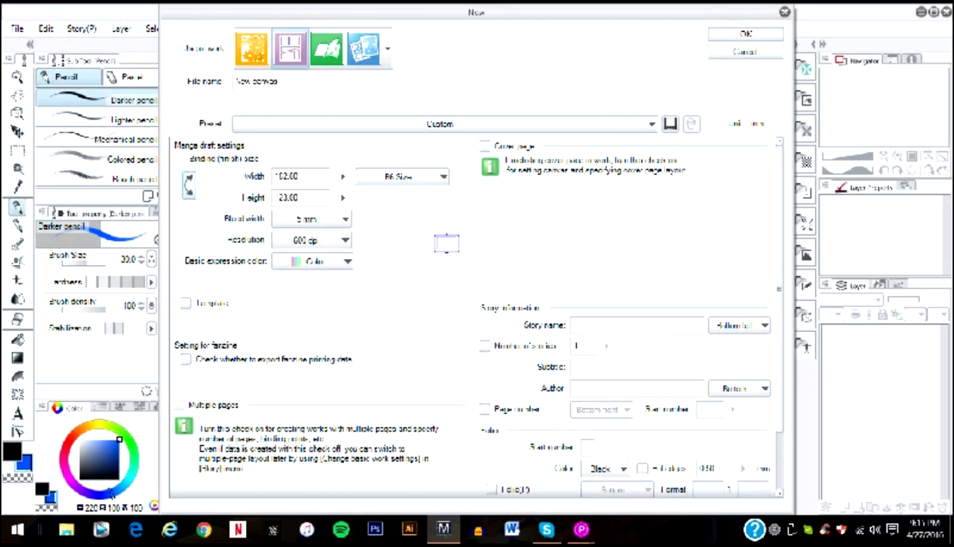
pyautogui.click(189, 182)
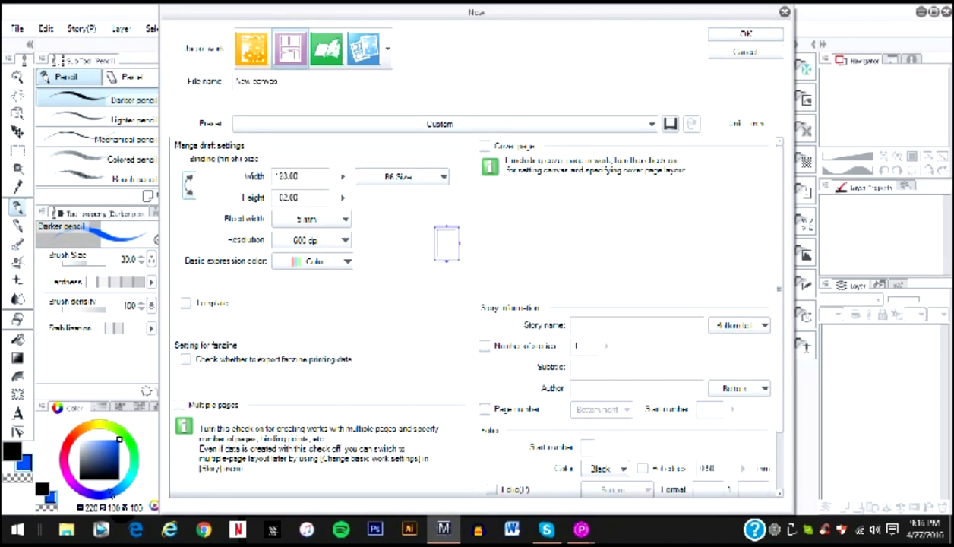
pyautogui.press('Return')
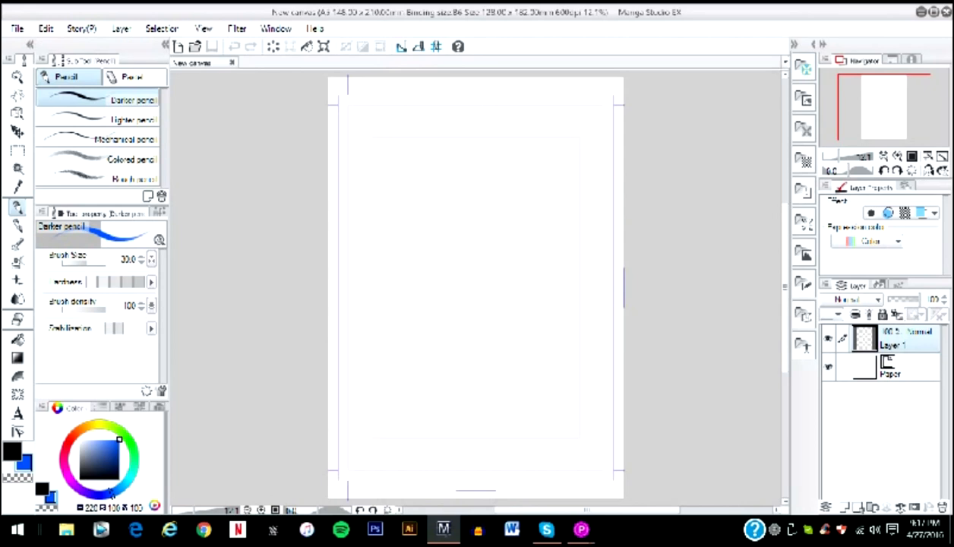
# Sketch an upright oval head with a pointed ear on each side, using the blue Darker pencil
pyautogui.moveTo(492, 259); pyautogui.dragTo(438, 257)
pyautogui.scroll(1, 438, 256)
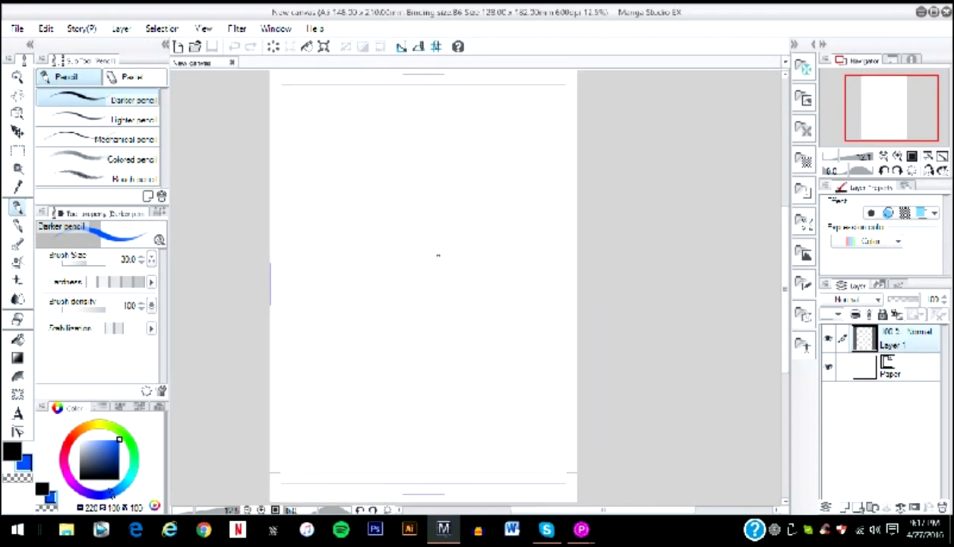
pyautogui.scroll(2, 438, 255)
pyautogui.scroll(1, 438, 255)
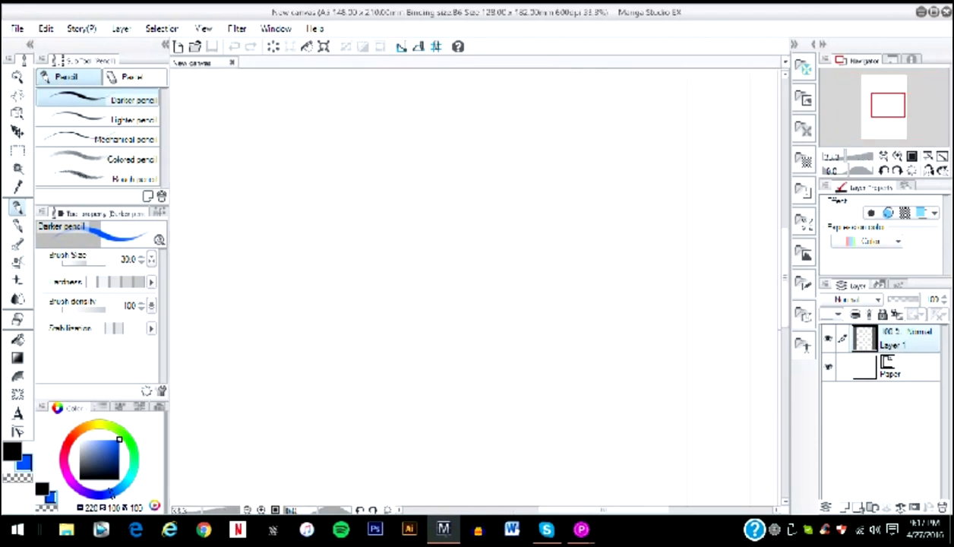
pyautogui.scroll(-3, 447, 271)
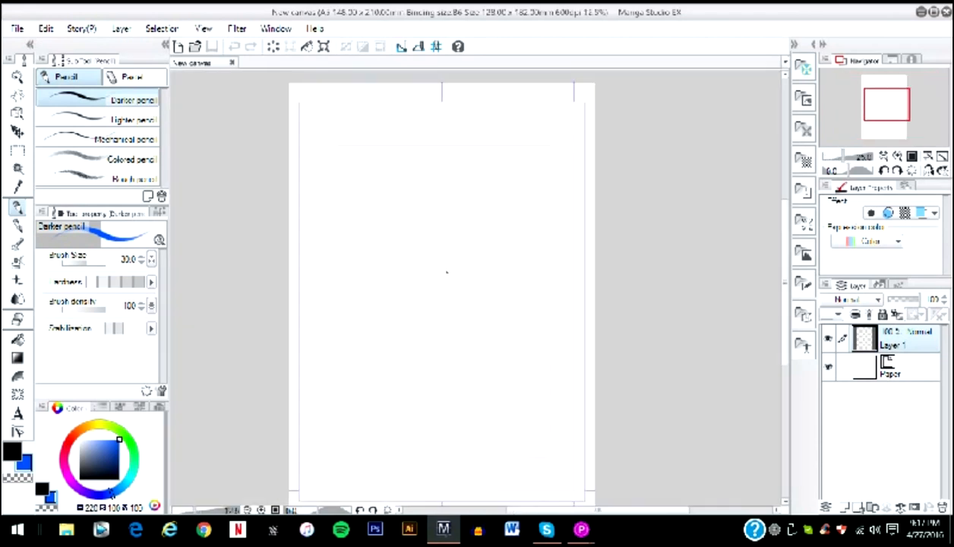
pyautogui.scroll(3, 447, 271)
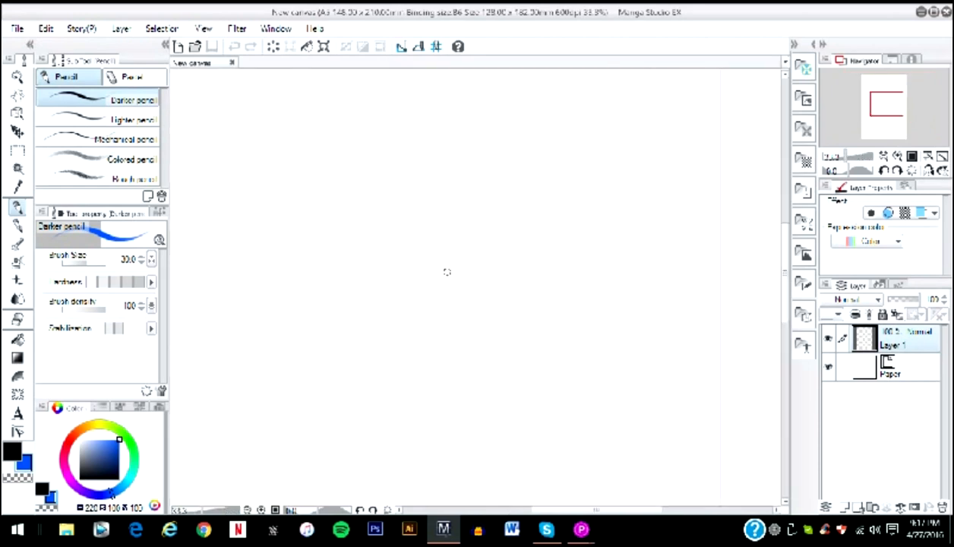
pyautogui.scroll(-1, 448, 271)
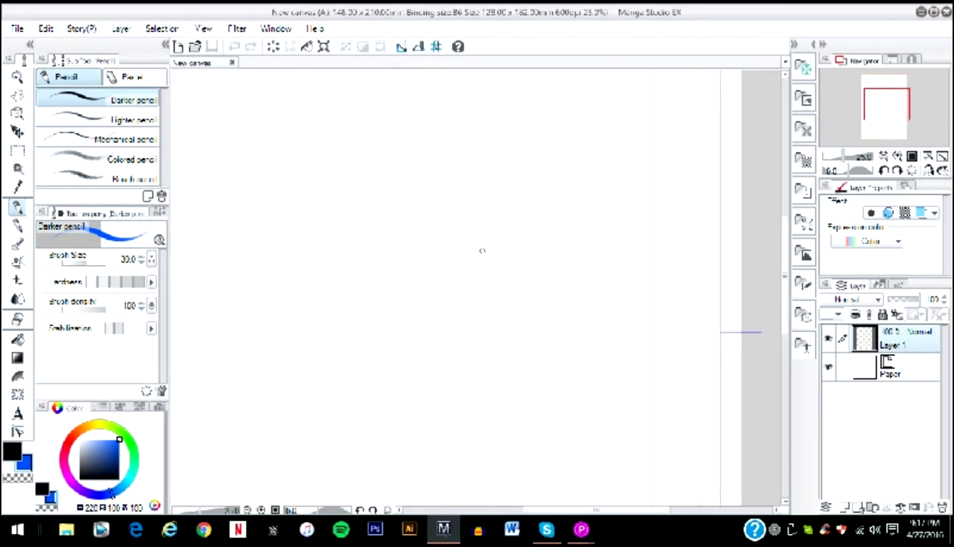
pyautogui.click(375, 207)
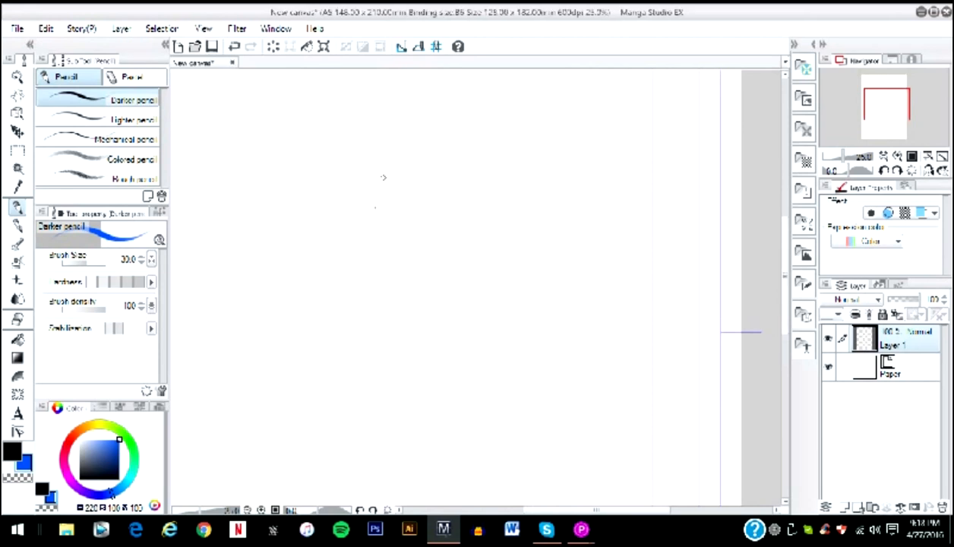
pyautogui.moveTo(394, 160)
pyautogui.mouseDown()
pyautogui.moveTo(351, 220)
pyautogui.moveTo(486, 290)
pyautogui.moveTo(397, 162)
pyautogui.moveTo(490, 217)
pyautogui.moveTo(495, 357)
pyautogui.moveTo(425, 377)
pyautogui.mouseUp()
pyautogui.moveTo(353, 308)
pyautogui.mouseDown()
pyautogui.moveTo(426, 400)
pyautogui.moveTo(473, 368)
pyautogui.moveTo(494, 296)
pyautogui.mouseUp()
pyautogui.moveTo(481, 351); pyautogui.dragTo(505, 255)
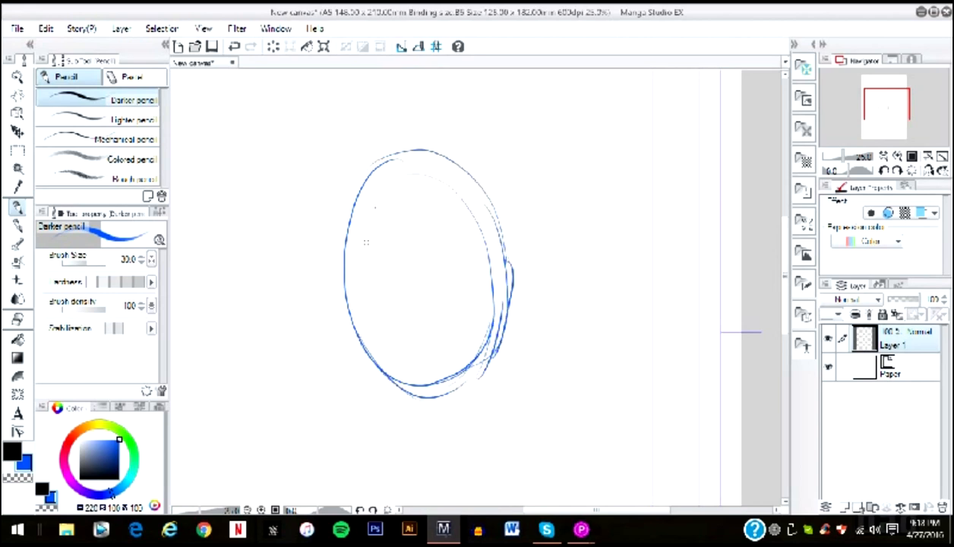
pyautogui.moveTo(339, 268)
pyautogui.mouseDown()
pyautogui.moveTo(315, 266)
pyautogui.moveTo(348, 319)
pyautogui.mouseUp()
pyautogui.moveTo(506, 262)
pyautogui.mouseDown()
pyautogui.moveTo(520, 243)
pyautogui.moveTo(533, 260)
pyautogui.moveTo(531, 249)
pyautogui.moveTo(520, 308)
pyautogui.mouseUp()
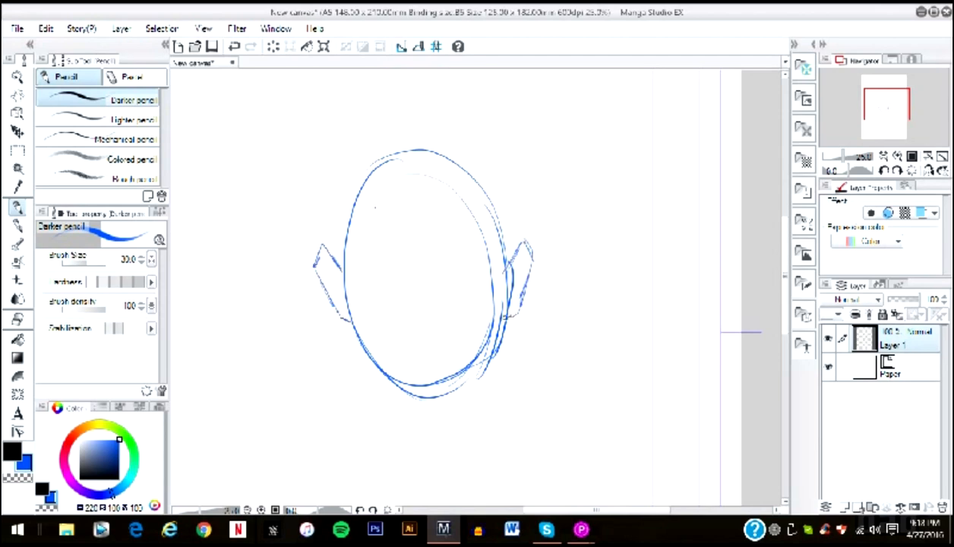
# Sketch angry, inward-slanting eyebrows and narrowed eyes across the middle of the face
pyautogui.moveTo(349, 269); pyautogui.dragTo(411, 288)
pyautogui.moveTo(338, 266)
pyautogui.mouseDown()
pyautogui.moveTo(363, 256)
pyautogui.moveTo(407, 289)
pyautogui.moveTo(367, 272)
pyautogui.moveTo(380, 283)
pyautogui.moveTo(409, 290)
pyautogui.moveTo(383, 292)
pyautogui.moveTo(395, 295)
pyautogui.moveTo(384, 286)
pyautogui.mouseUp()
pyautogui.moveTo(448, 285); pyautogui.dragTo(497, 262)
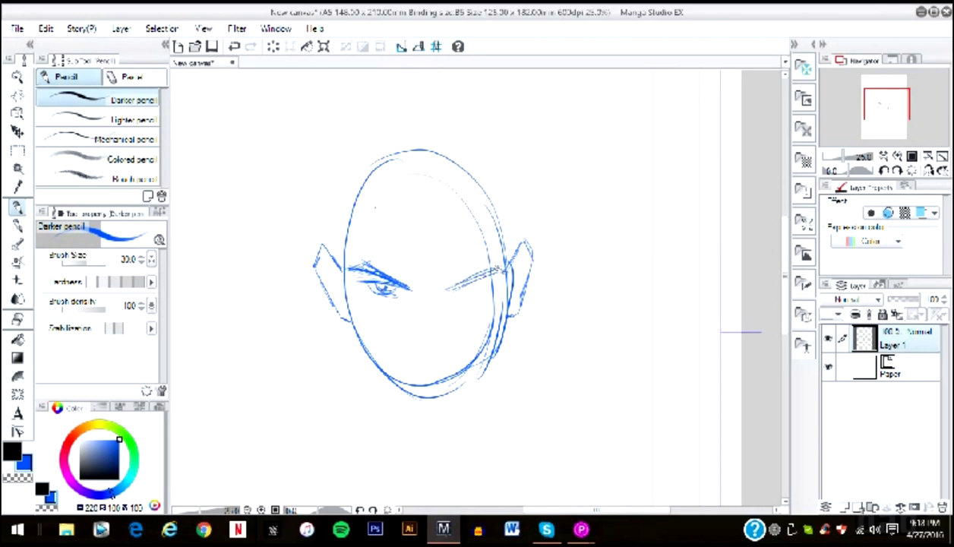
pyautogui.moveTo(452, 285); pyautogui.dragTo(486, 276)
pyautogui.moveTo(448, 288)
pyautogui.mouseDown()
pyautogui.moveTo(492, 280)
pyautogui.moveTo(483, 295)
pyautogui.moveTo(478, 285)
pyautogui.moveTo(462, 290)
pyautogui.moveTo(471, 278)
pyautogui.mouseUp()
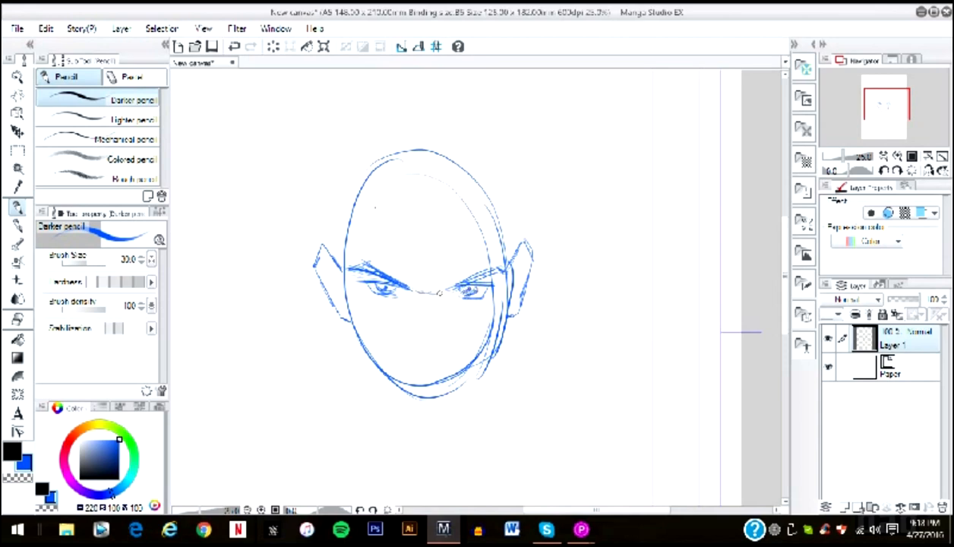
# Sketch the nose and a closed mouth below the eyes, and reshape the jaw to a narrower chin
pyautogui.moveTo(439, 303)
pyautogui.mouseDown()
pyautogui.moveTo(440, 331)
pyautogui.moveTo(416, 336)
pyautogui.moveTo(439, 349)
pyautogui.moveTo(411, 346)
pyautogui.mouseUp()
pyautogui.moveTo(409, 340)
pyautogui.mouseDown()
pyautogui.moveTo(436, 351)
pyautogui.moveTo(455, 337)
pyautogui.mouseUp()
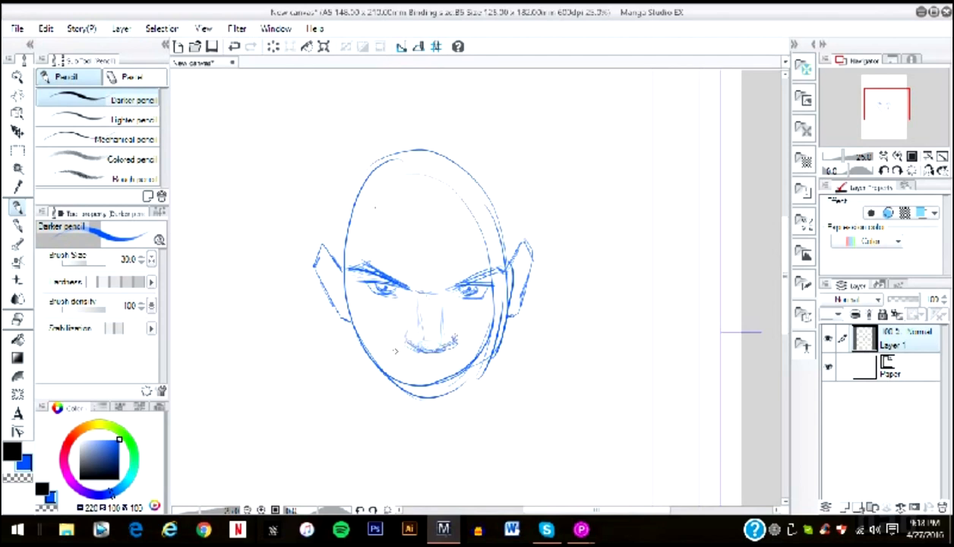
pyautogui.moveTo(350, 307)
pyautogui.mouseDown()
pyautogui.moveTo(350, 342)
pyautogui.moveTo(410, 398)
pyautogui.moveTo(455, 401)
pyautogui.moveTo(490, 355)
pyautogui.moveTo(495, 322)
pyautogui.mouseUp()
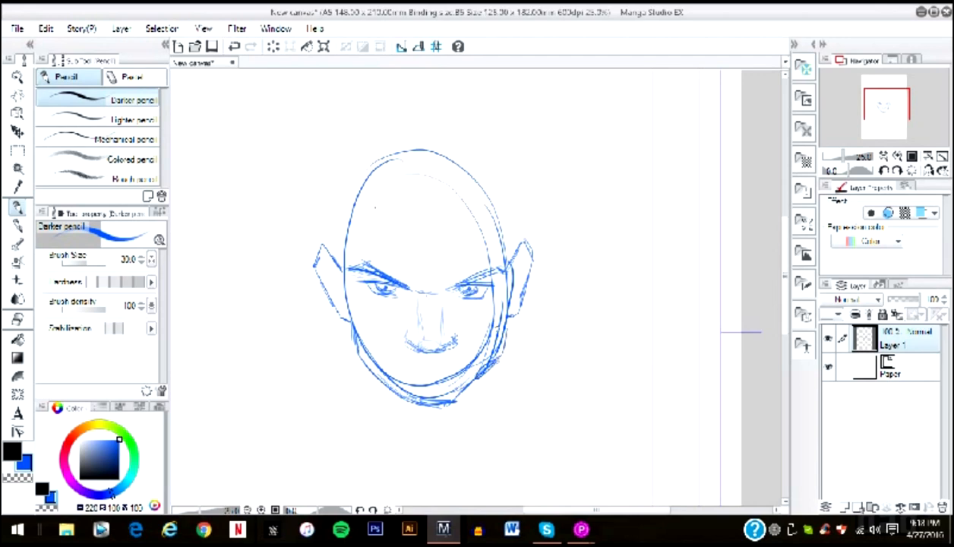
pyautogui.moveTo(396, 362)
pyautogui.mouseDown()
pyautogui.moveTo(446, 366)
pyautogui.moveTo(416, 373)
pyautogui.moveTo(448, 378)
pyautogui.mouseUp()
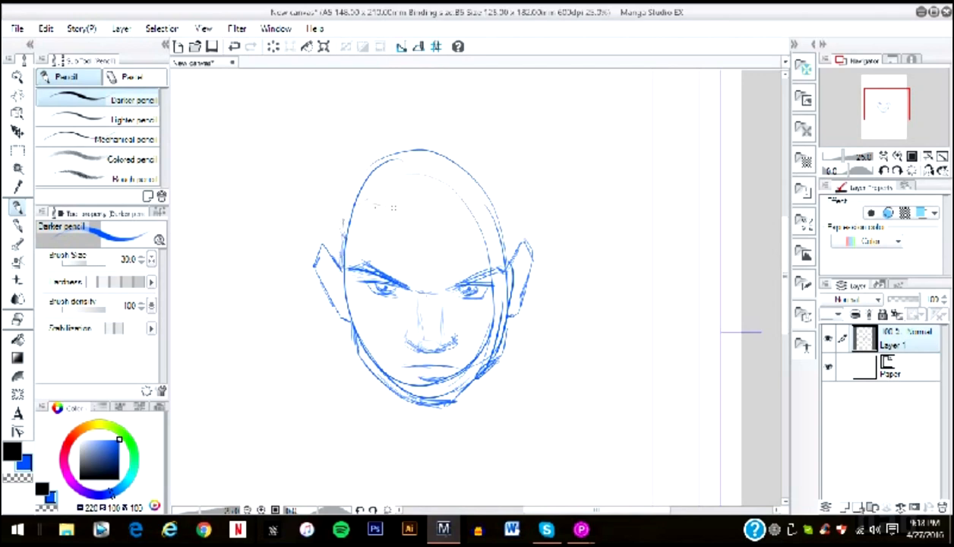
# Sketch swept-back hair parted off-centre, with long locks over one side and a shorter tuft over the other ear
pyautogui.moveTo(361, 196)
pyautogui.mouseDown()
pyautogui.moveTo(313, 208)
pyautogui.moveTo(301, 230)
pyautogui.mouseUp()
pyautogui.moveTo(360, 179); pyautogui.dragTo(306, 212)
pyautogui.moveTo(348, 173); pyautogui.dragTo(312, 197)
pyautogui.moveTo(386, 156)
pyautogui.mouseDown()
pyautogui.moveTo(313, 178)
pyautogui.moveTo(324, 166)
pyautogui.moveTo(414, 214)
pyautogui.moveTo(430, 204)
pyautogui.mouseUp()
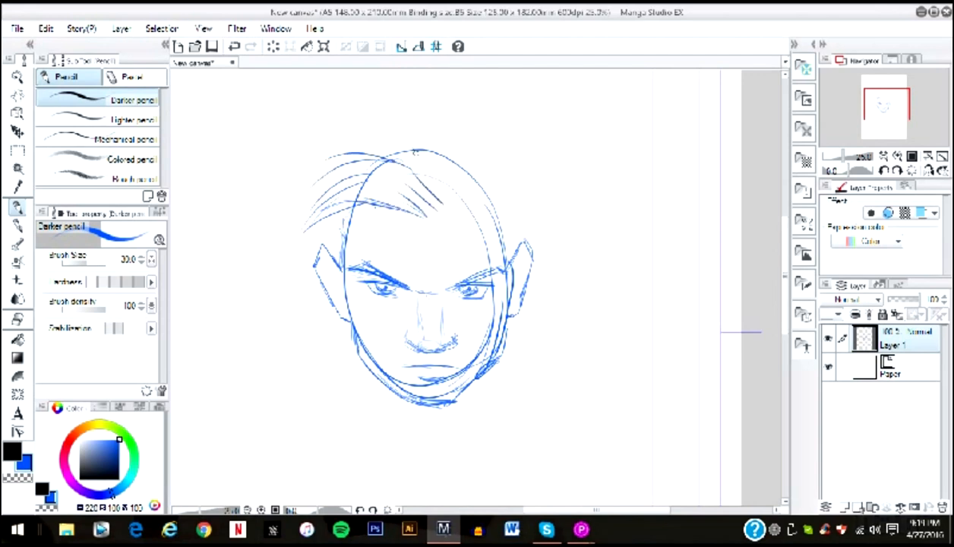
pyautogui.moveTo(411, 148)
pyautogui.mouseDown()
pyautogui.moveTo(442, 192)
pyautogui.moveTo(450, 182)
pyautogui.mouseUp()
pyautogui.moveTo(422, 137)
pyautogui.mouseDown()
pyautogui.moveTo(461, 172)
pyautogui.moveTo(368, 120)
pyautogui.moveTo(307, 162)
pyautogui.mouseUp()
pyautogui.moveTo(324, 158)
pyautogui.mouseDown()
pyautogui.moveTo(269, 215)
pyautogui.moveTo(310, 229)
pyautogui.moveTo(321, 249)
pyautogui.mouseUp()
pyautogui.moveTo(273, 212)
pyautogui.mouseDown()
pyautogui.moveTo(344, 144)
pyautogui.moveTo(397, 140)
pyautogui.moveTo(470, 155)
pyautogui.mouseUp()
pyautogui.moveTo(437, 110)
pyautogui.mouseDown()
pyautogui.moveTo(465, 127)
pyautogui.moveTo(481, 161)
pyautogui.moveTo(515, 169)
pyautogui.moveTo(541, 218)
pyautogui.mouseUp()
pyautogui.moveTo(471, 178)
pyautogui.mouseDown()
pyautogui.moveTo(487, 220)
pyautogui.moveTo(523, 241)
pyautogui.mouseUp()
pyautogui.moveTo(490, 199); pyautogui.dragTo(528, 222)
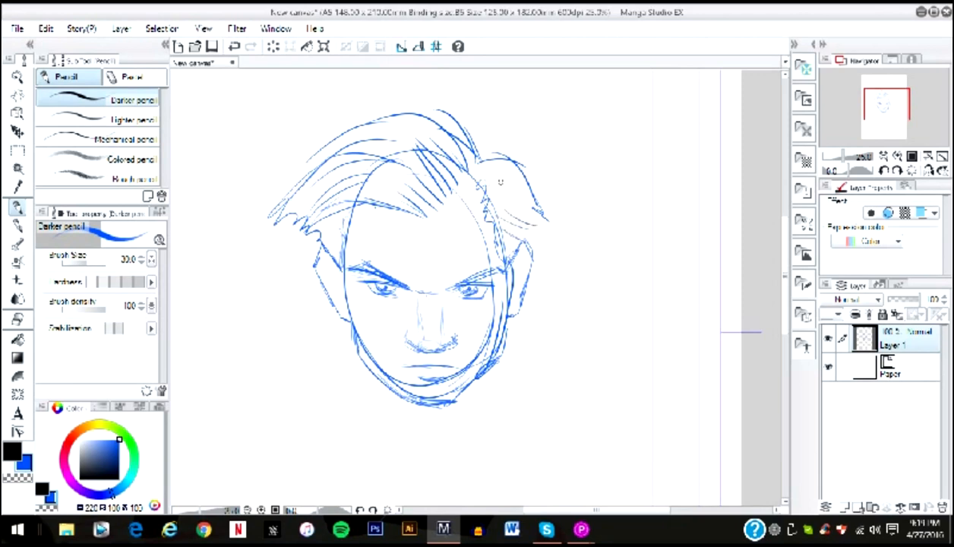
# Add finishing strokes to the sketched side hair and ears, and reinforce the jawline
pyautogui.moveTo(486, 170)
pyautogui.mouseDown()
pyautogui.moveTo(548, 237)
pyautogui.moveTo(520, 243)
pyautogui.mouseUp()
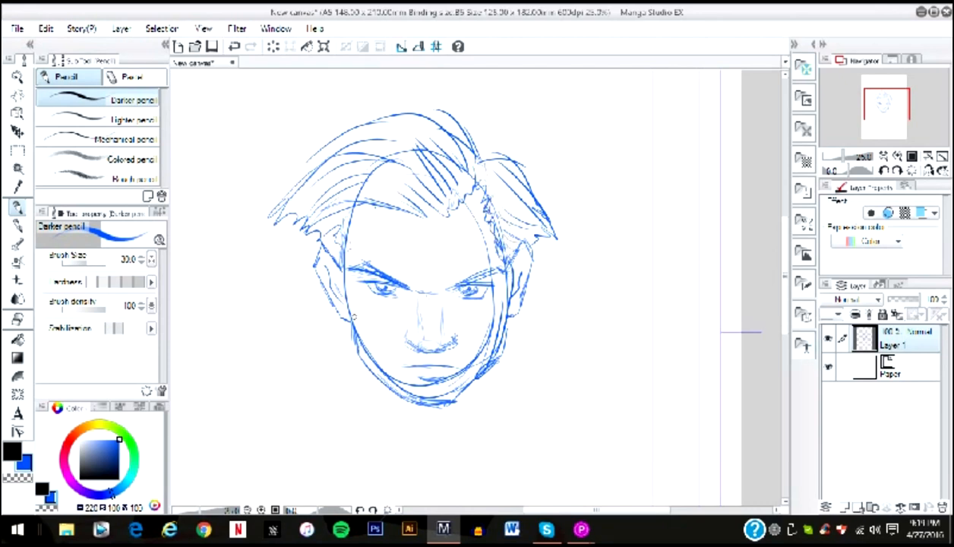
pyautogui.moveTo(345, 325)
pyautogui.mouseDown()
pyautogui.moveTo(397, 391)
pyautogui.moveTo(454, 400)
pyautogui.moveTo(490, 364)
pyautogui.mouseUp()
pyautogui.moveTo(456, 391)
pyautogui.mouseDown()
pyautogui.moveTo(490, 333)
pyautogui.moveTo(494, 344)
pyautogui.mouseUp()
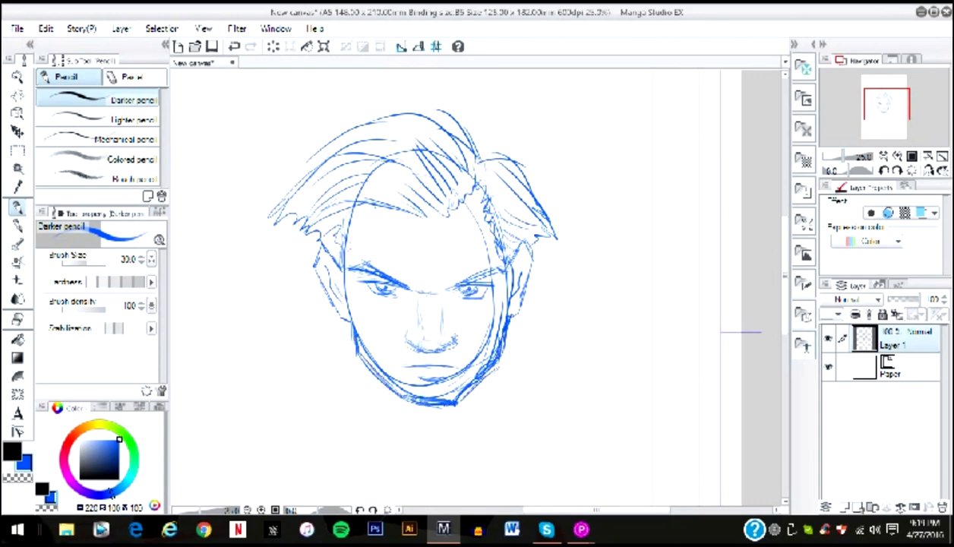
# Add a new layer above the sketch and switch to the G-pen with black as the drawing colour
pyautogui.click(829, 505)
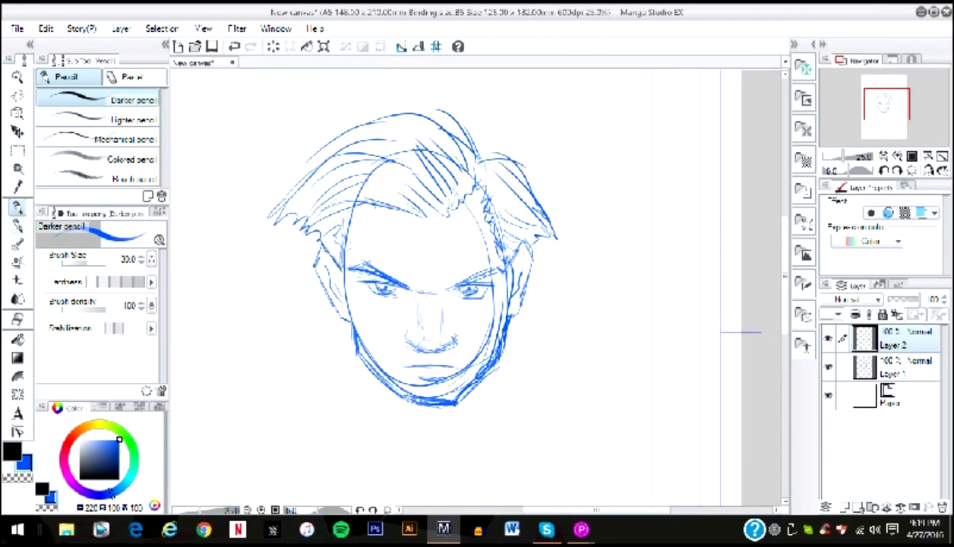
pyautogui.click(17, 225)
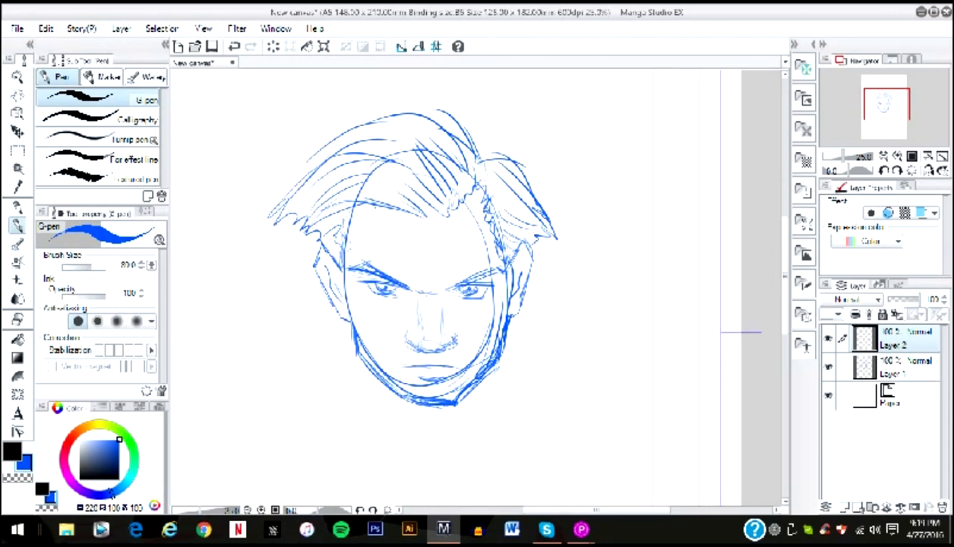
pyautogui.press('c')
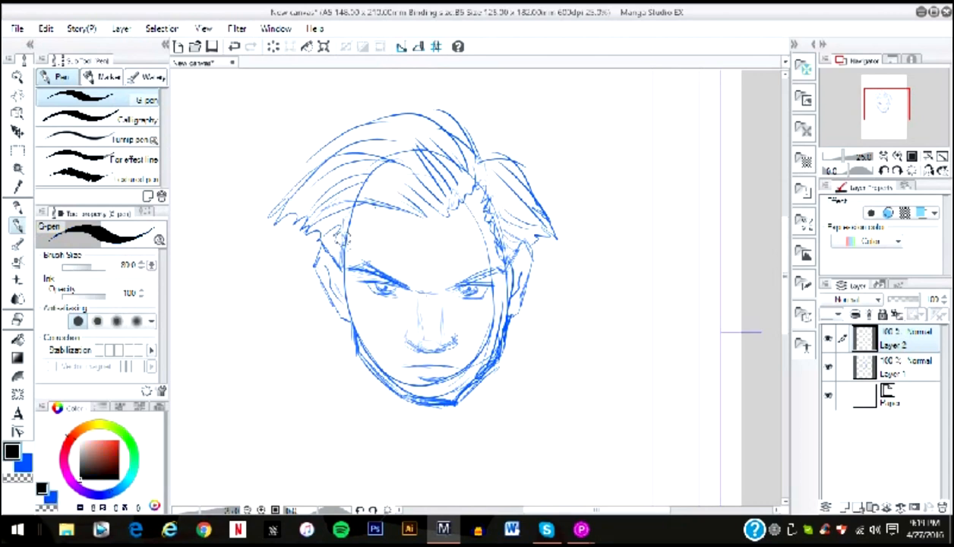
# Ink both eyebrows as thick solid black shapes with the G-pen at brush size 40
pyautogui.press('[')
pyautogui.press('[')
pyautogui.press('[')
pyautogui.press(']')
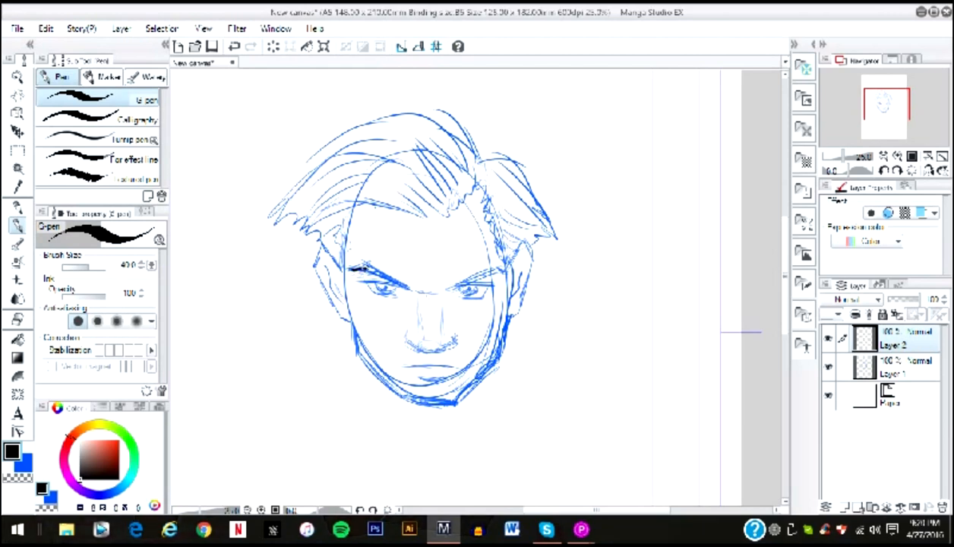
pyautogui.moveTo(348, 268)
pyautogui.mouseDown()
pyautogui.moveTo(411, 290)
pyautogui.moveTo(366, 262)
pyautogui.moveTo(409, 290)
pyautogui.moveTo(494, 268)
pyautogui.mouseUp()
pyautogui.moveTo(445, 285)
pyautogui.mouseDown()
pyautogui.moveTo(497, 261)
pyautogui.moveTo(500, 272)
pyautogui.moveTo(490, 270)
pyautogui.mouseUp()
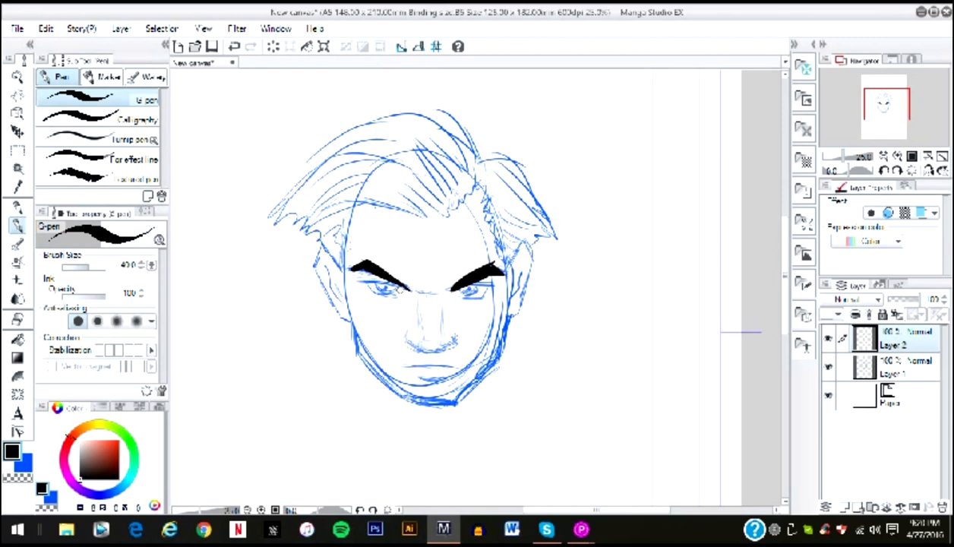
pyautogui.moveTo(414, 287); pyautogui.dragTo(424, 290)
pyautogui.moveTo(397, 244)
pyautogui.mouseDown()
pyautogui.moveTo(409, 259)
pyautogui.moveTo(455, 248)
pyautogui.mouseUp()
pyautogui.hotkey('ctrl', 'z')
pyautogui.hotkey('ctrl', 'z')
# Set the G-pen brush size to 17 and ink the frown lines between the brows and the nose
pyautogui.press('[')
pyautogui.press('[')
pyautogui.press('[')
pyautogui.press('[')
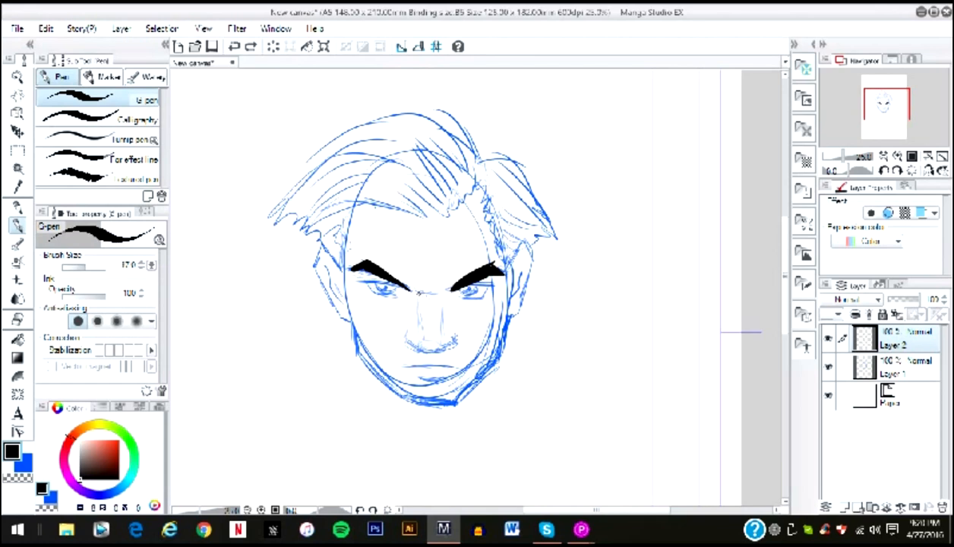
pyautogui.moveTo(408, 249); pyautogui.dragTo(413, 258)
pyautogui.moveTo(436, 263)
pyautogui.mouseDown()
pyautogui.moveTo(448, 254)
pyautogui.moveTo(439, 290)
pyautogui.mouseUp()
pyautogui.moveTo(405, 335)
pyautogui.mouseDown()
pyautogui.moveTo(443, 350)
pyautogui.moveTo(430, 339)
pyautogui.moveTo(451, 351)
pyautogui.moveTo(406, 368)
pyautogui.moveTo(459, 366)
pyautogui.mouseUp()
pyautogui.hotkey('ctrl', 'z')
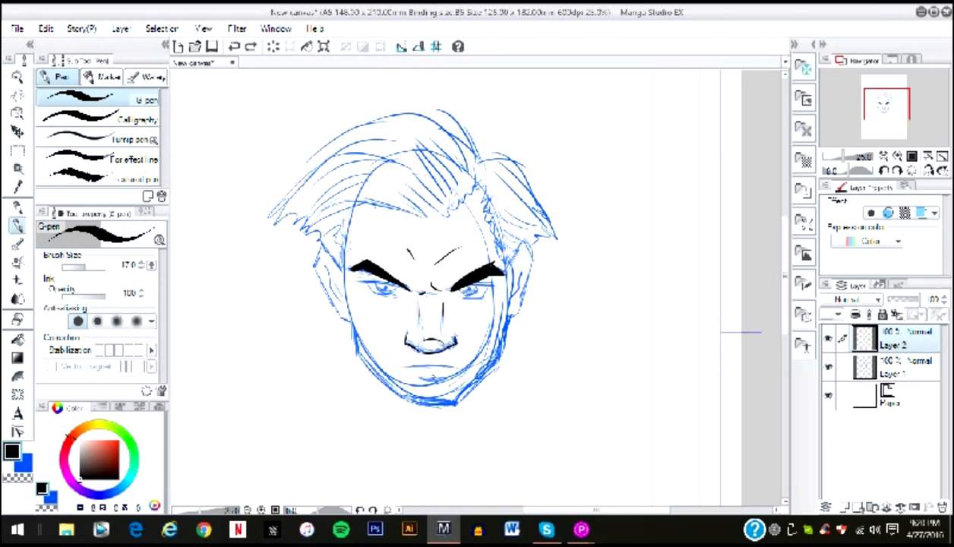
# Ink the mouth line with the lower-lip shadow, and outline both eyes beneath the brows
pyautogui.moveTo(399, 364); pyautogui.dragTo(451, 366)
pyautogui.moveTo(417, 377); pyautogui.dragTo(444, 380)
pyautogui.moveTo(368, 281); pyautogui.dragTo(398, 289)
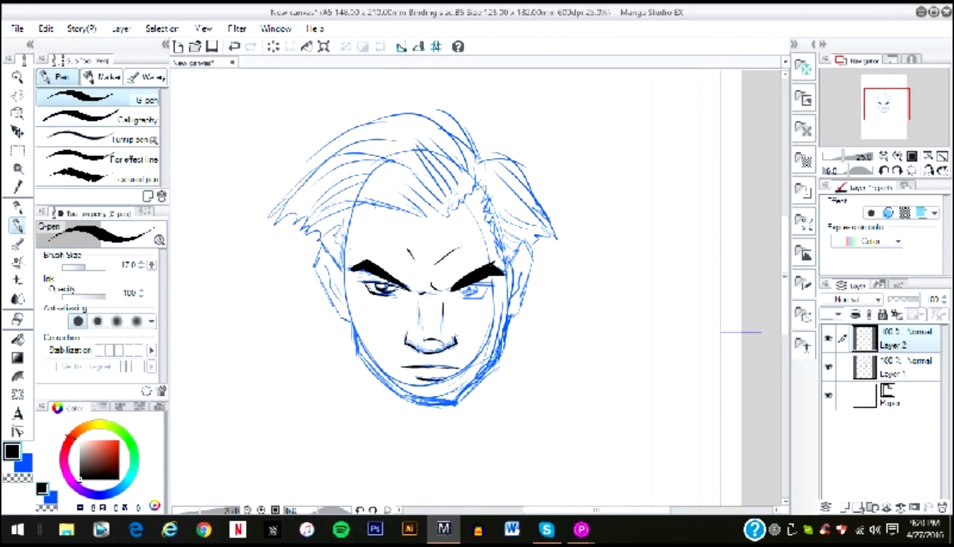
pyautogui.moveTo(456, 283)
pyautogui.mouseDown()
pyautogui.moveTo(485, 279)
pyautogui.moveTo(460, 290)
pyautogui.mouseUp()
# Ink the front hairline and fill the area beside the parting with dense, tapered black hair strokes
pyautogui.moveTo(331, 221); pyautogui.dragTo(420, 213)
pyautogui.moveTo(346, 192)
pyautogui.mouseDown()
pyautogui.moveTo(419, 217)
pyautogui.moveTo(402, 181)
pyautogui.mouseUp()
pyautogui.moveTo(420, 219); pyautogui.dragTo(414, 174)
pyautogui.moveTo(433, 218); pyautogui.dragTo(423, 179)
pyautogui.moveTo(440, 220); pyautogui.dragTo(433, 171)
pyautogui.moveTo(453, 215)
pyautogui.mouseDown()
pyautogui.moveTo(448, 168)
pyautogui.moveTo(470, 152)
pyautogui.mouseUp()
pyautogui.moveTo(465, 196); pyautogui.dragTo(475, 151)
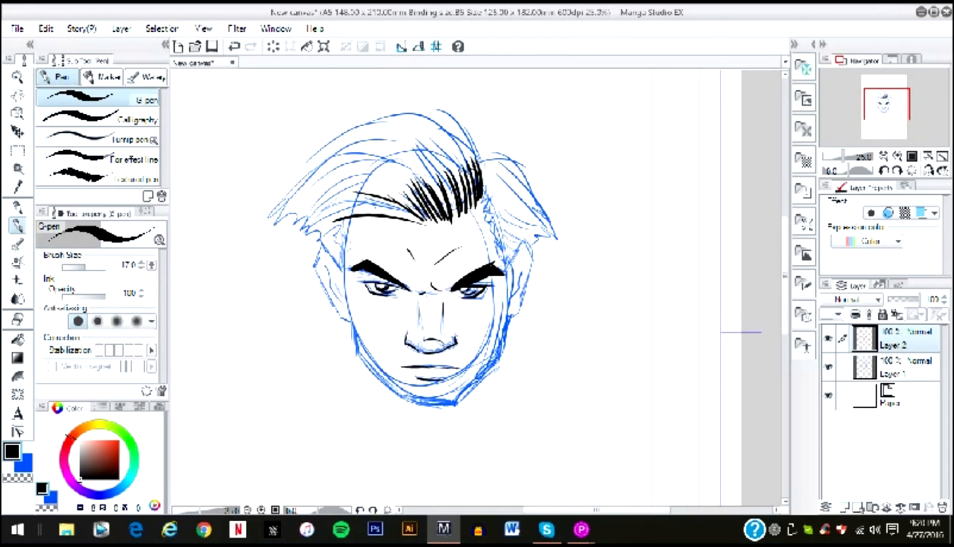
pyautogui.moveTo(438, 184)
pyautogui.mouseDown()
pyautogui.moveTo(447, 217)
pyautogui.moveTo(395, 209)
pyautogui.moveTo(401, 215)
pyautogui.mouseUp()
pyautogui.moveTo(430, 222)
pyautogui.mouseDown()
pyautogui.moveTo(395, 199)
pyautogui.moveTo(402, 193)
pyautogui.mouseUp()
pyautogui.moveTo(431, 221); pyautogui.dragTo(410, 184)
pyautogui.moveTo(433, 214)
pyautogui.mouseDown()
pyautogui.moveTo(413, 178)
pyautogui.moveTo(423, 173)
pyautogui.mouseUp()
pyautogui.moveTo(445, 199); pyautogui.dragTo(442, 160)
pyautogui.moveTo(454, 196); pyautogui.dragTo(456, 157)
pyautogui.moveTo(467, 195); pyautogui.dragTo(461, 145)
pyautogui.moveTo(469, 185); pyautogui.dragTo(472, 146)
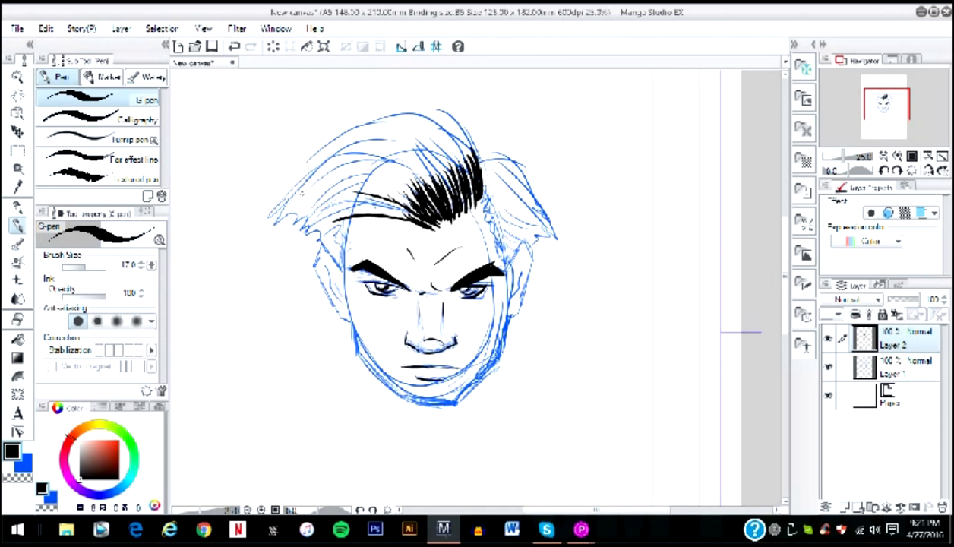
# Ink the outer contour of the hair from the left-hand tips over the crown to the right tuft, adding flowing strands
pyautogui.moveTo(343, 139); pyautogui.dragTo(280, 199)
pyautogui.moveTo(311, 166); pyautogui.dragTo(274, 219)
pyautogui.moveTo(292, 206)
pyautogui.mouseDown()
pyautogui.moveTo(276, 225)
pyautogui.moveTo(285, 224)
pyautogui.mouseUp()
pyautogui.moveTo(298, 213)
pyautogui.mouseDown()
pyautogui.moveTo(289, 226)
pyautogui.moveTo(303, 227)
pyautogui.mouseUp()
pyautogui.moveTo(299, 220); pyautogui.dragTo(304, 228)
pyautogui.moveTo(335, 190)
pyautogui.mouseDown()
pyautogui.moveTo(299, 211)
pyautogui.moveTo(303, 225)
pyautogui.moveTo(289, 212)
pyautogui.moveTo(376, 130)
pyautogui.mouseUp()
pyautogui.moveTo(310, 170); pyautogui.dragTo(408, 133)
pyautogui.moveTo(311, 165)
pyautogui.mouseDown()
pyautogui.moveTo(398, 117)
pyautogui.moveTo(433, 120)
pyautogui.mouseUp()
pyautogui.moveTo(365, 130); pyautogui.dragTo(455, 149)
pyautogui.moveTo(416, 116)
pyautogui.mouseDown()
pyautogui.moveTo(460, 151)
pyautogui.moveTo(463, 142)
pyautogui.moveTo(466, 162)
pyautogui.mouseUp()
pyautogui.moveTo(454, 137)
pyautogui.mouseDown()
pyautogui.moveTo(472, 164)
pyautogui.moveTo(507, 152)
pyautogui.moveTo(545, 189)
pyautogui.mouseUp()
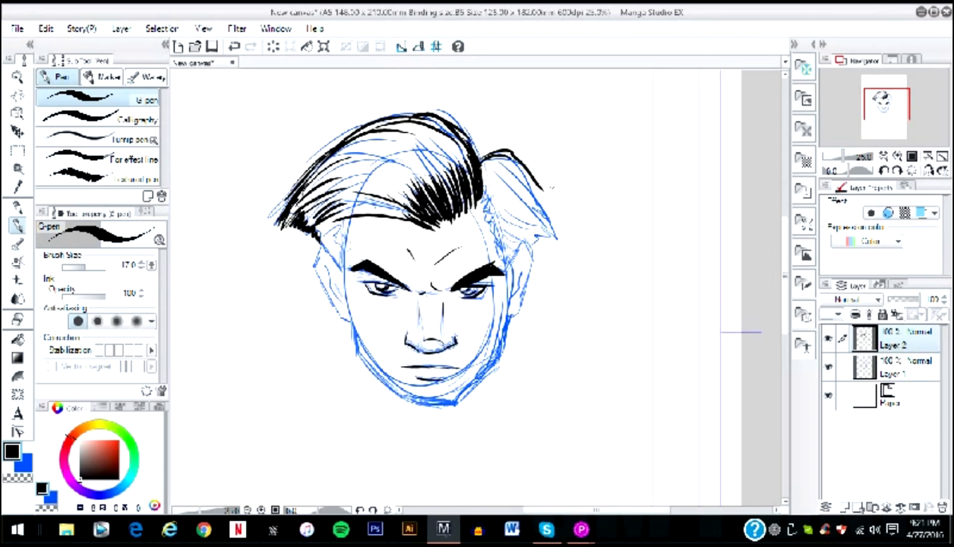
# Ink short tapered strokes down the right-hand hairline from the parting to the sideburn
pyautogui.moveTo(482, 172); pyautogui.dragTo(495, 164)
pyautogui.moveTo(485, 196)
pyautogui.mouseDown()
pyautogui.moveTo(499, 173)
pyautogui.moveTo(498, 189)
pyautogui.mouseUp()
pyautogui.moveTo(487, 210)
pyautogui.mouseDown()
pyautogui.moveTo(500, 194)
pyautogui.moveTo(504, 203)
pyautogui.mouseUp()
pyautogui.moveTo(496, 221); pyautogui.dragTo(507, 214)
pyautogui.moveTo(499, 231); pyautogui.dragTo(507, 226)
pyautogui.moveTo(500, 242)
pyautogui.mouseDown()
pyautogui.moveTo(507, 232)
pyautogui.moveTo(505, 259)
pyautogui.mouseUp()
# Ink the outlines of both ears and the left-hand sideburn
pyautogui.moveTo(506, 253)
pyautogui.mouseDown()
pyautogui.moveTo(505, 264)
pyautogui.moveTo(508, 245)
pyautogui.moveTo(524, 240)
pyautogui.mouseUp()
pyautogui.moveTo(525, 249)
pyautogui.mouseDown()
pyautogui.moveTo(512, 297)
pyautogui.moveTo(506, 276)
pyautogui.moveTo(521, 255)
pyautogui.moveTo(520, 313)
pyautogui.moveTo(508, 318)
pyautogui.mouseUp()
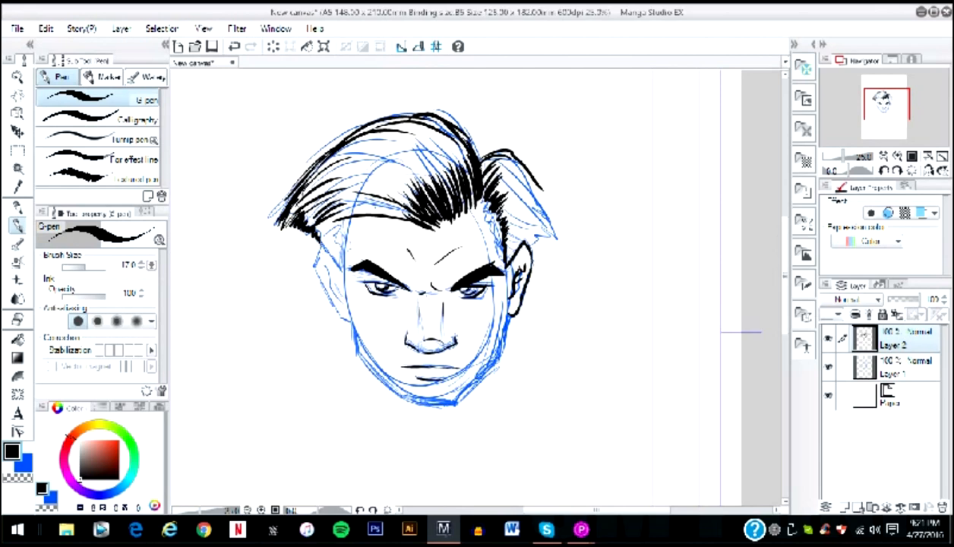
pyautogui.moveTo(317, 234); pyautogui.dragTo(337, 270)
pyautogui.moveTo(343, 214)
pyautogui.mouseDown()
pyautogui.moveTo(342, 270)
pyautogui.moveTo(310, 266)
pyautogui.moveTo(339, 315)
pyautogui.moveTo(353, 318)
pyautogui.mouseUp()
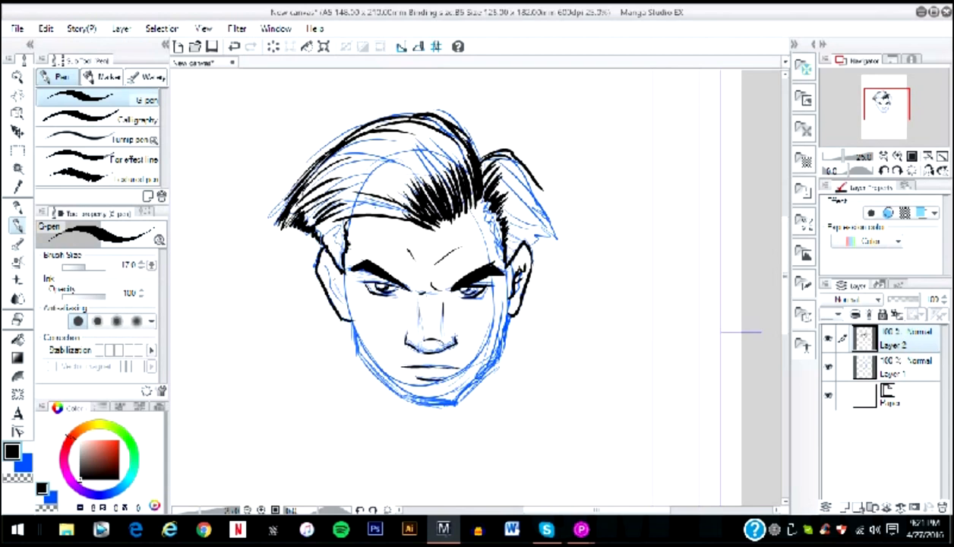
# Ink the left ear's inner lines and the jawline down both cheeks, closing it across the chin
pyautogui.moveTo(319, 260)
pyautogui.mouseDown()
pyautogui.moveTo(351, 347)
pyautogui.moveTo(407, 403)
pyautogui.moveTo(500, 357)
pyautogui.mouseUp()
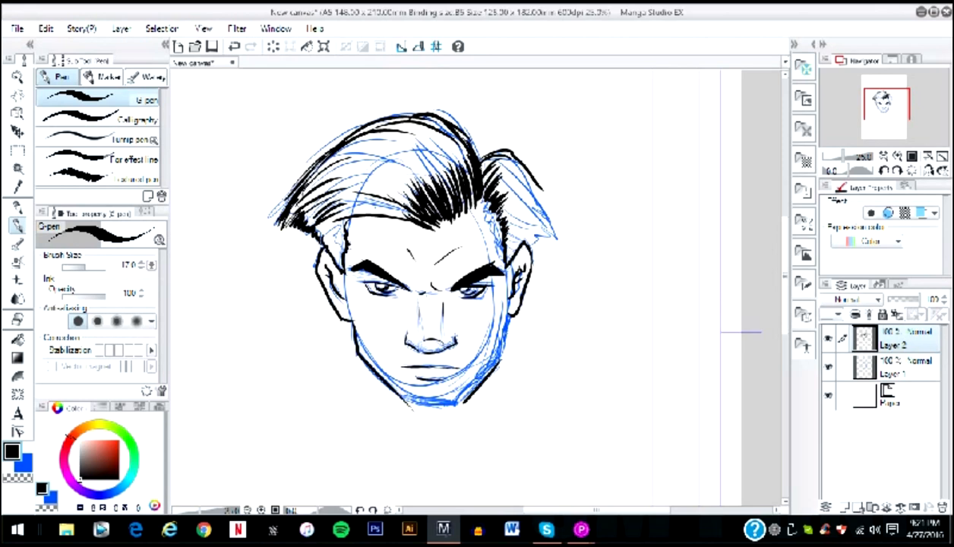
pyautogui.moveTo(501, 308); pyautogui.dragTo(489, 361)
pyautogui.moveTo(415, 409); pyautogui.dragTo(467, 403)
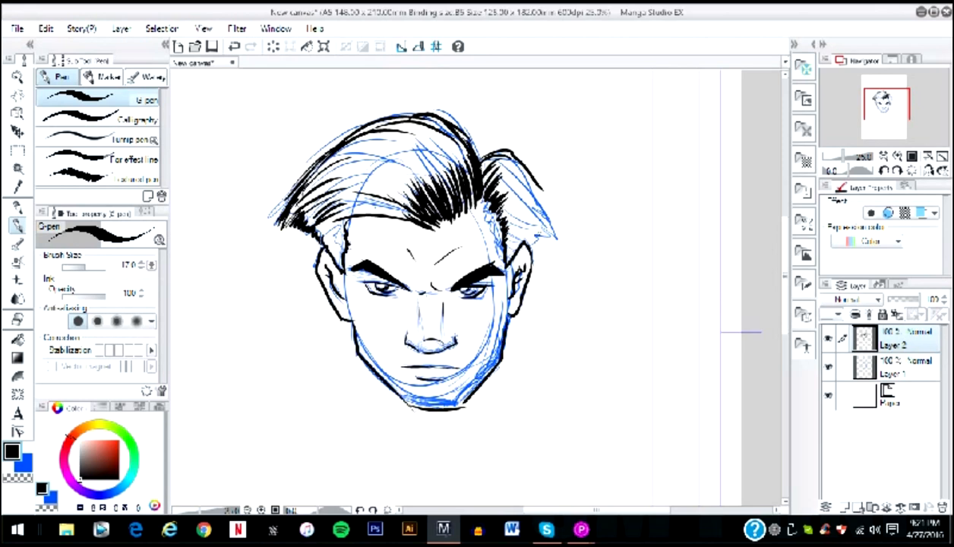
# Ink the outer edge of the right-hand hair tuft and its ragged lower tips
pyautogui.moveTo(471, 145)
pyautogui.mouseDown()
pyautogui.moveTo(540, 188)
pyautogui.moveTo(546, 224)
pyautogui.mouseUp()
pyautogui.moveTo(529, 199)
pyautogui.mouseDown()
pyautogui.moveTo(554, 239)
pyautogui.moveTo(534, 230)
pyautogui.moveTo(551, 225)
pyautogui.moveTo(549, 199)
pyautogui.mouseUp()
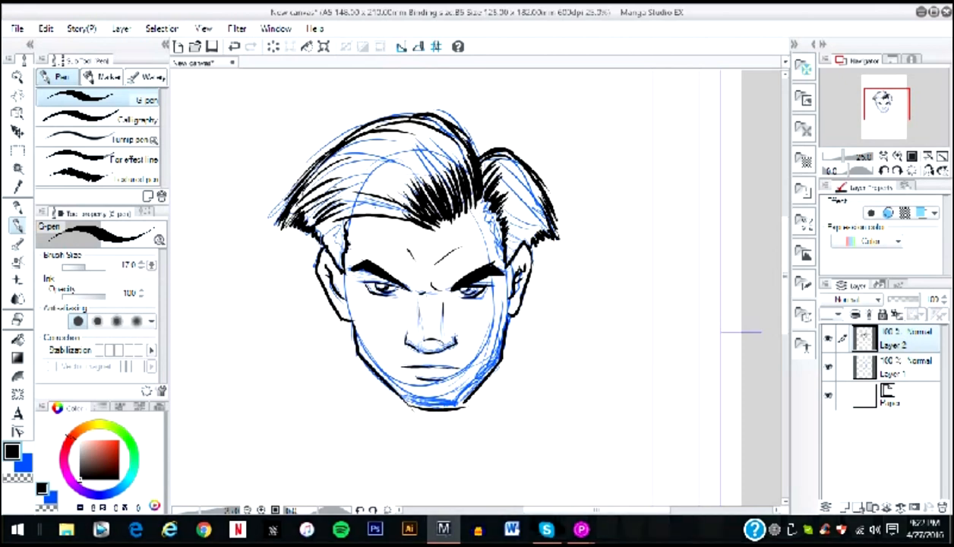
# Set the brush size to 60 and fill the left-hand hair mass with black, leaving jagged highlight edges
pyautogui.press(']')
pyautogui.press(']')
pyautogui.press(']')
pyautogui.press(']')
pyautogui.press(']')
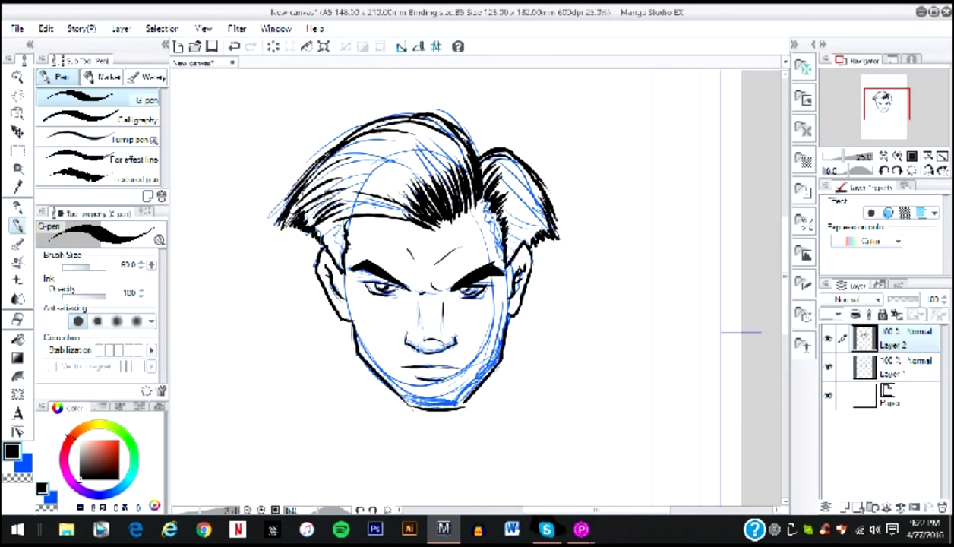
pyautogui.moveTo(310, 191)
pyautogui.mouseDown()
pyautogui.moveTo(376, 142)
pyautogui.moveTo(365, 137)
pyautogui.moveTo(387, 136)
pyautogui.moveTo(384, 145)
pyautogui.mouseUp()
pyautogui.moveTo(330, 176); pyautogui.dragTo(386, 146)
pyautogui.moveTo(309, 192); pyautogui.dragTo(393, 150)
pyautogui.moveTo(304, 196)
pyautogui.mouseDown()
pyautogui.moveTo(395, 165)
pyautogui.moveTo(381, 163)
pyautogui.moveTo(391, 171)
pyautogui.moveTo(377, 183)
pyautogui.moveTo(388, 182)
pyautogui.mouseUp()
pyautogui.moveTo(299, 213)
pyautogui.mouseDown()
pyautogui.moveTo(383, 192)
pyautogui.moveTo(374, 206)
pyautogui.mouseUp()
pyautogui.moveTo(328, 156)
pyautogui.mouseDown()
pyautogui.moveTo(410, 115)
pyautogui.moveTo(414, 152)
pyautogui.mouseUp()
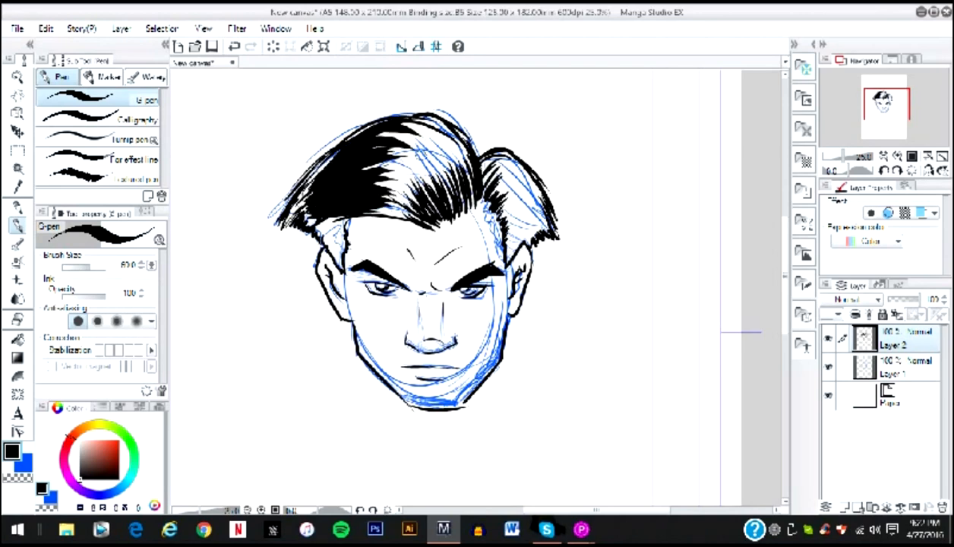
# Thicken the black along the crown and lengthen the tapered strands rising from the forehead hairline
pyautogui.moveTo(373, 129)
pyautogui.mouseDown()
pyautogui.moveTo(416, 146)
pyautogui.moveTo(438, 141)
pyautogui.moveTo(440, 131)
pyautogui.moveTo(453, 149)
pyautogui.mouseUp()
pyautogui.moveTo(406, 203); pyautogui.dragTo(389, 189)
pyautogui.moveTo(412, 205); pyautogui.dragTo(402, 187)
pyautogui.moveTo(428, 204)
pyautogui.mouseDown()
pyautogui.moveTo(404, 178)
pyautogui.moveTo(410, 169)
pyautogui.mouseUp()
pyautogui.moveTo(440, 198)
pyautogui.mouseDown()
pyautogui.moveTo(419, 164)
pyautogui.moveTo(427, 177)
pyautogui.mouseUp()
pyautogui.moveTo(448, 190)
pyautogui.mouseDown()
pyautogui.moveTo(421, 161)
pyautogui.moveTo(441, 156)
pyautogui.mouseUp()
pyautogui.moveTo(459, 179); pyautogui.dragTo(448, 149)
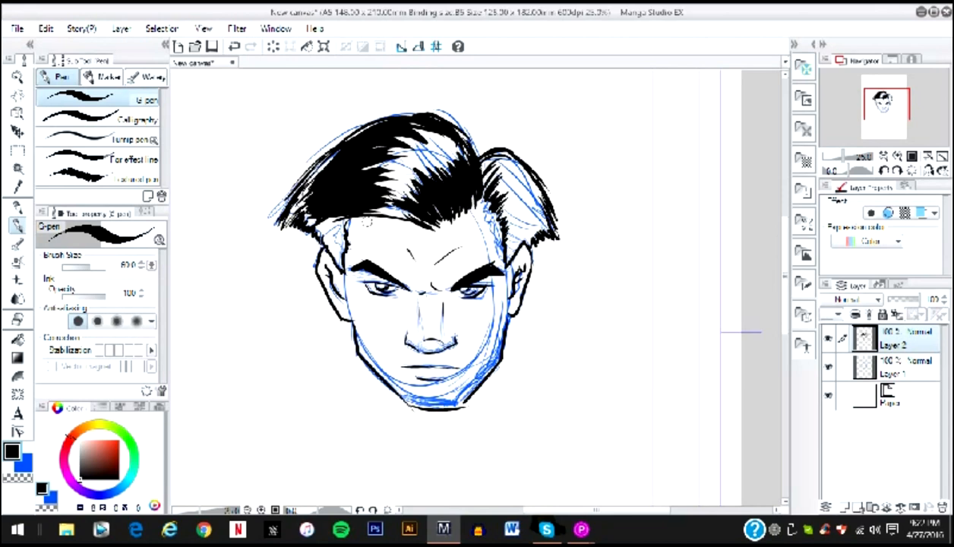
# Fill the left-hand sideburn and the right-hand hairline below the parting with solid black
pyautogui.moveTo(307, 231)
pyautogui.mouseDown()
pyautogui.moveTo(347, 219)
pyautogui.moveTo(336, 255)
pyautogui.moveTo(344, 271)
pyautogui.mouseUp()
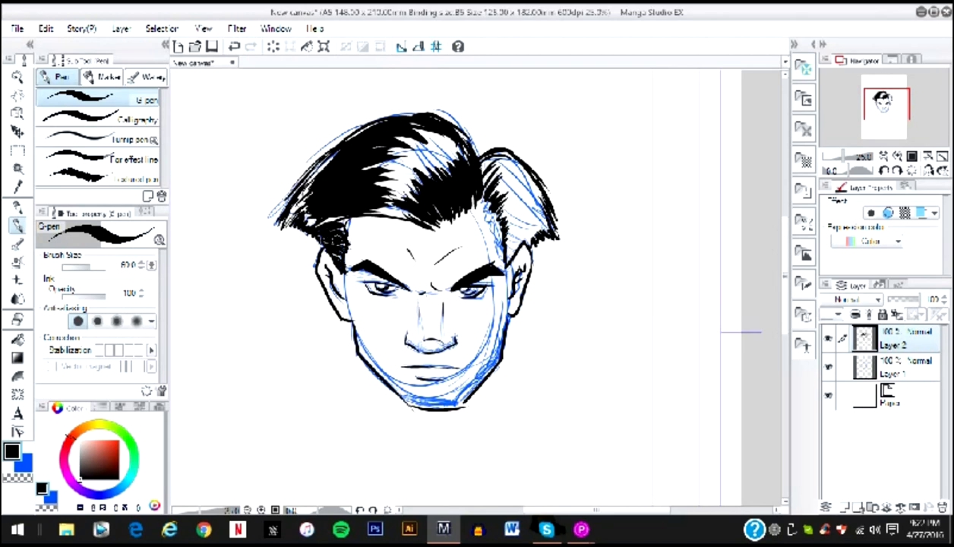
pyautogui.moveTo(481, 176)
pyautogui.mouseDown()
pyautogui.moveTo(496, 158)
pyautogui.moveTo(512, 180)
pyautogui.mouseUp()
pyautogui.moveTo(492, 211)
pyautogui.mouseDown()
pyautogui.moveTo(512, 190)
pyautogui.moveTo(514, 197)
pyautogui.mouseUp()
pyautogui.moveTo(491, 229)
pyautogui.mouseDown()
pyautogui.moveTo(517, 211)
pyautogui.moveTo(511, 239)
pyautogui.mouseUp()
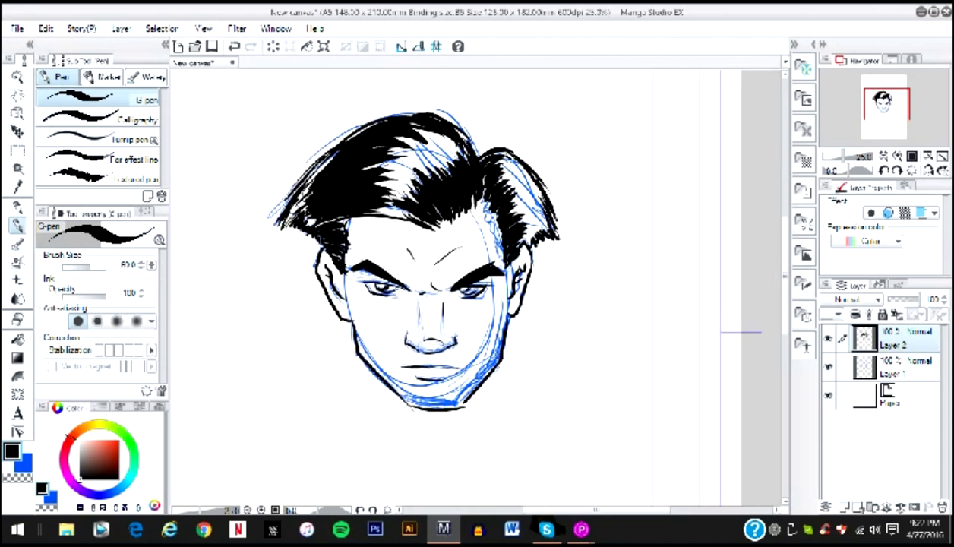
# Fill the right-hand hair tuft with black jagged strokes, leaving a narrow white highlight
pyautogui.moveTo(495, 155); pyautogui.dragTo(533, 196)
pyautogui.moveTo(517, 166)
pyautogui.mouseDown()
pyautogui.moveTo(543, 200)
pyautogui.moveTo(538, 228)
pyautogui.moveTo(535, 215)
pyautogui.mouseUp()
pyautogui.moveTo(521, 240); pyautogui.dragTo(533, 229)
pyautogui.moveTo(515, 244); pyautogui.dragTo(528, 232)
pyautogui.moveTo(533, 172); pyautogui.dragTo(550, 201)
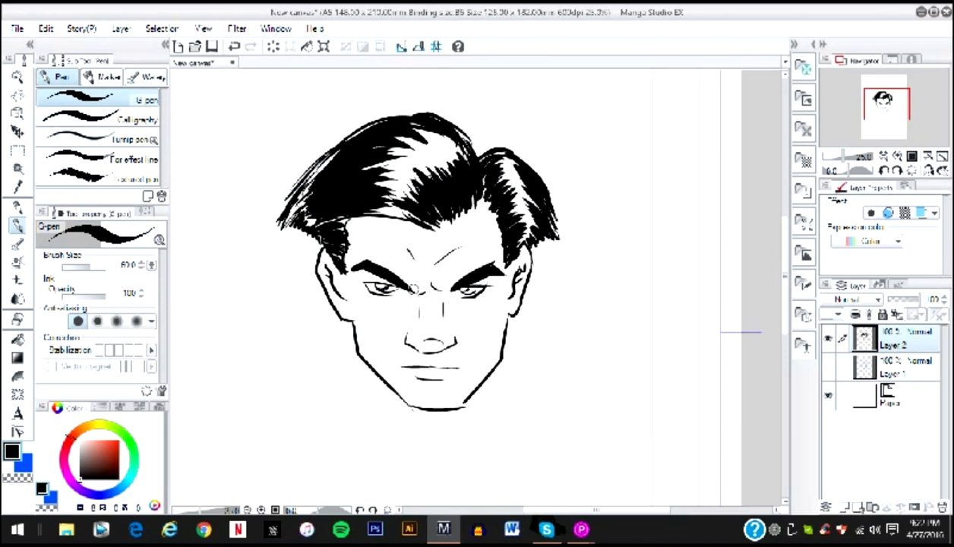
pyautogui.hotkey('ctrl', 'z')
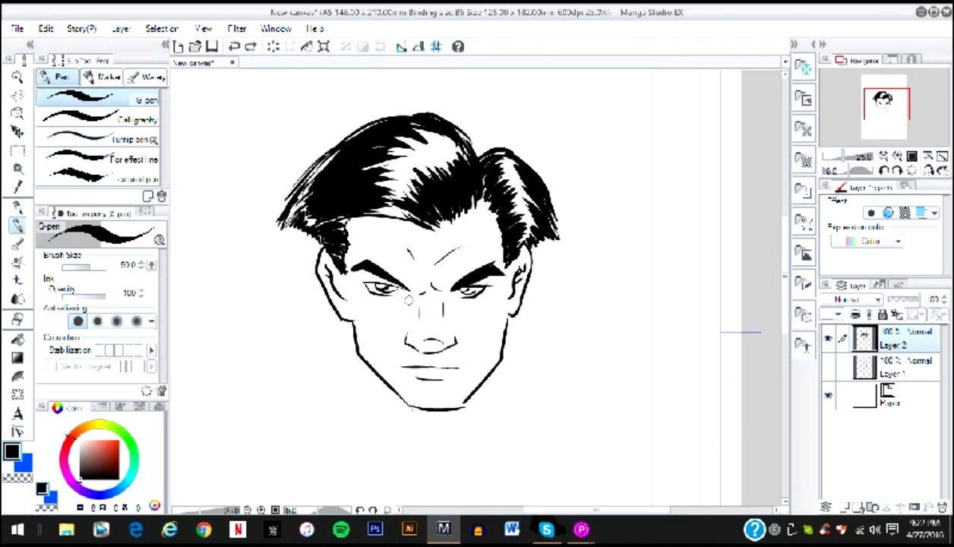
pyautogui.press('[')
pyautogui.press('[')
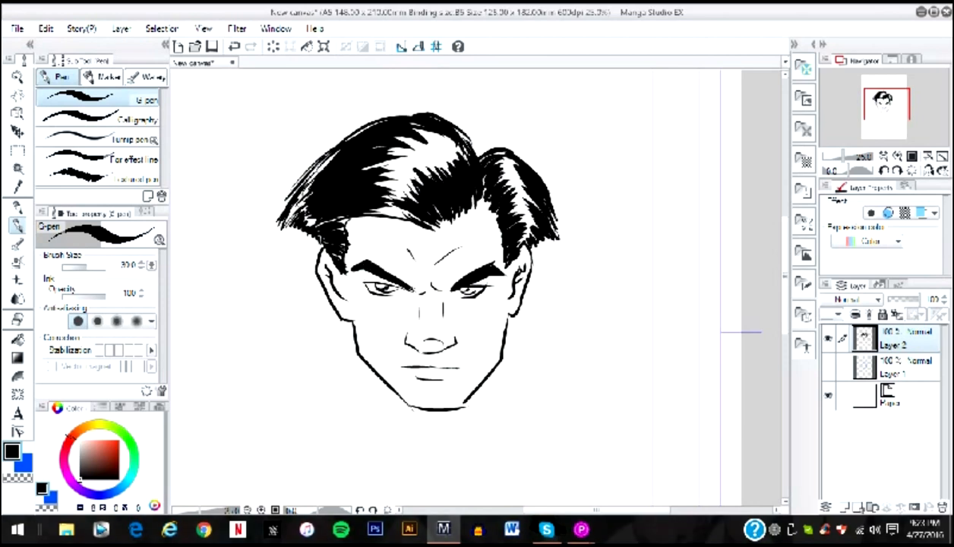
pyautogui.moveTo(399, 273); pyautogui.dragTo(439, 288)
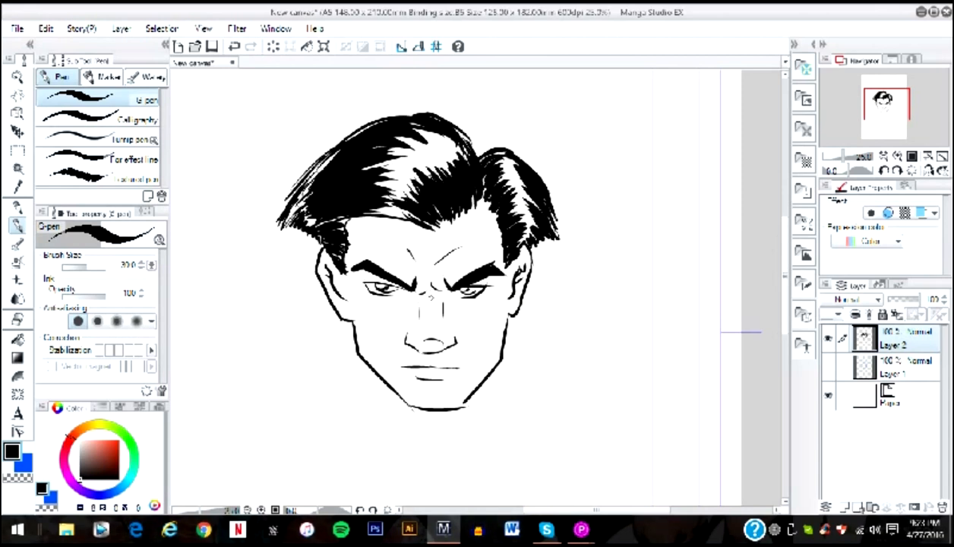
pyautogui.hotkey('ctrl', 'z')
pyautogui.hotkey('ctrl', 'z')
# Ink frown creases at the inner brows and contour lines down the temples and cheeks with brush size 20
pyautogui.moveTo(404, 266); pyautogui.dragTo(410, 287)
pyautogui.moveTo(339, 278); pyautogui.dragTo(353, 316)
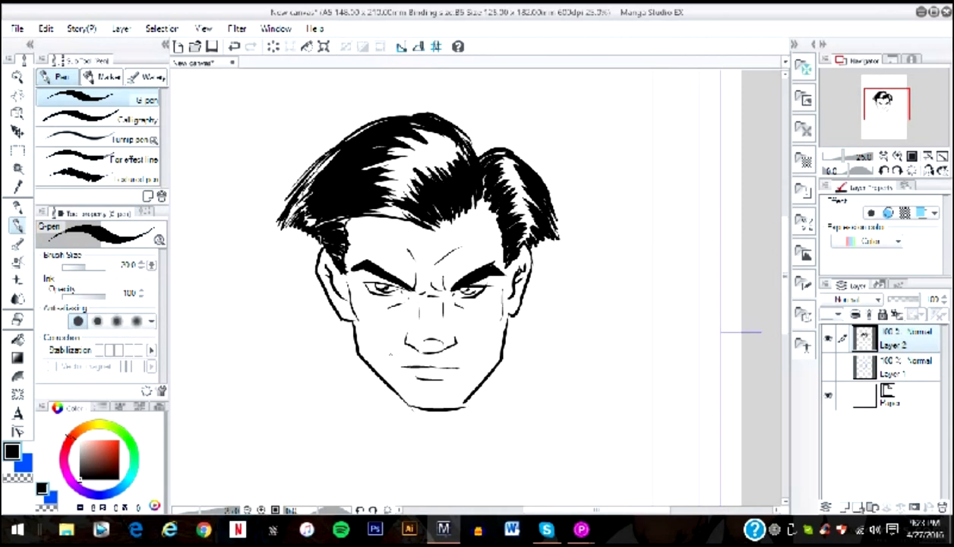
pyautogui.moveTo(473, 367); pyautogui.dragTo(477, 335)
# Add short hatching strokes along the left-hand cheekbone
pyautogui.scroll(4, 464, 330)
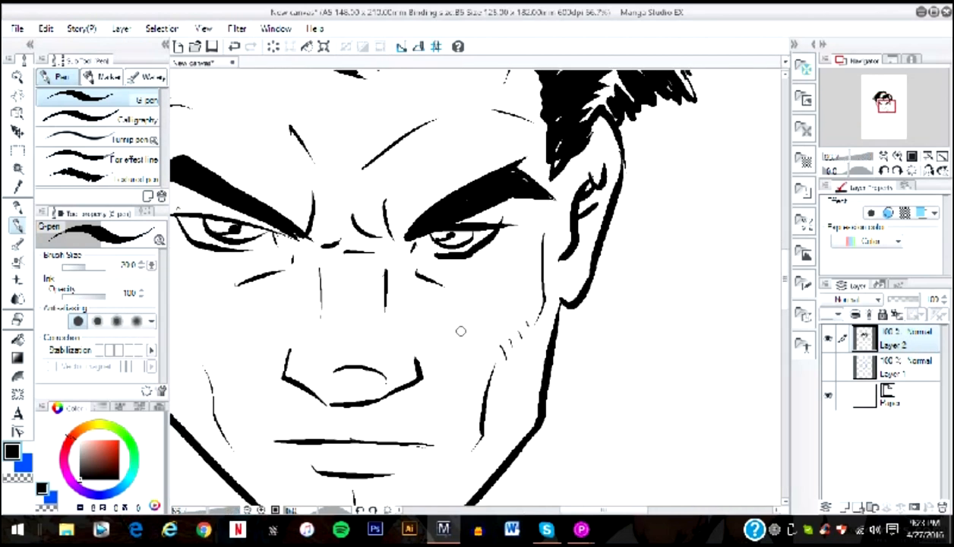
pyautogui.moveTo(383, 341); pyautogui.dragTo(456, 304)
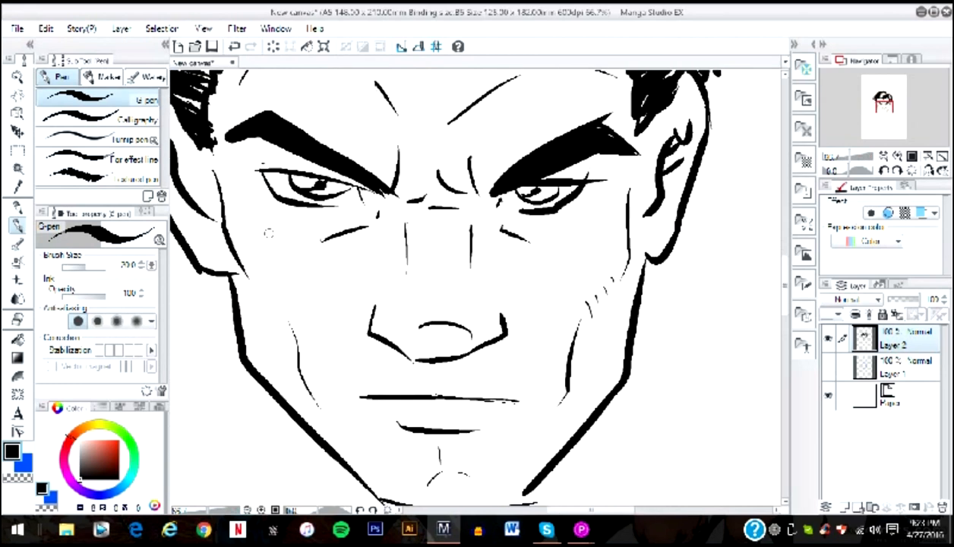
pyautogui.moveTo(258, 265); pyautogui.dragTo(268, 293)
# Extend the nose tip's outline and hatch the sides of the bridge and the shadow beneath the nose
pyautogui.moveTo(416, 332); pyautogui.dragTo(425, 352)
pyautogui.moveTo(462, 226); pyautogui.dragTo(458, 275)
pyautogui.moveTo(409, 235); pyautogui.dragTo(407, 260)
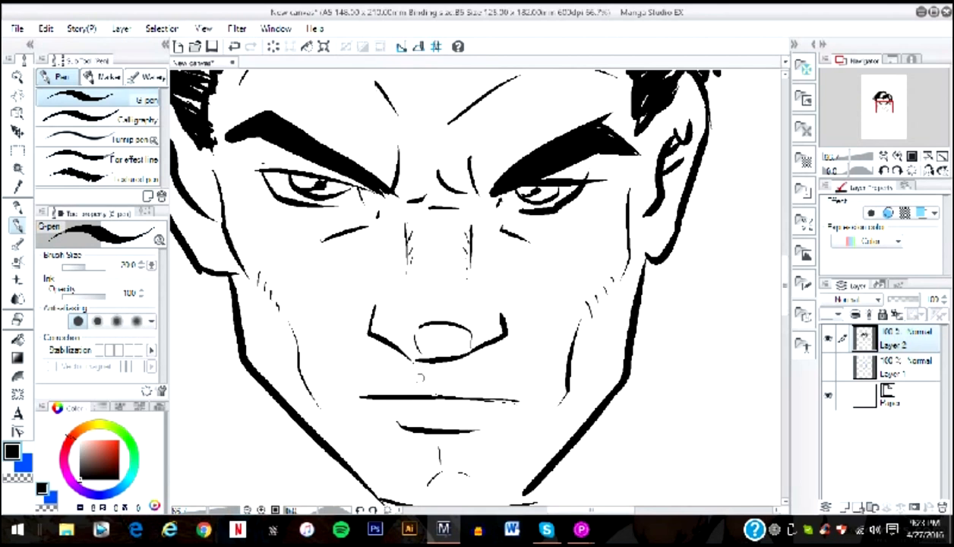
pyautogui.moveTo(433, 363); pyautogui.dragTo(447, 379)
pyautogui.moveTo(389, 349)
pyautogui.mouseDown()
pyautogui.moveTo(449, 353)
pyautogui.moveTo(440, 369)
pyautogui.moveTo(457, 356)
pyautogui.moveTo(452, 365)
pyautogui.moveTo(479, 355)
pyautogui.mouseUp()
# Ink short contour and hatching strokes along both sides of the chin
pyautogui.scroll(-2, 387, 445)
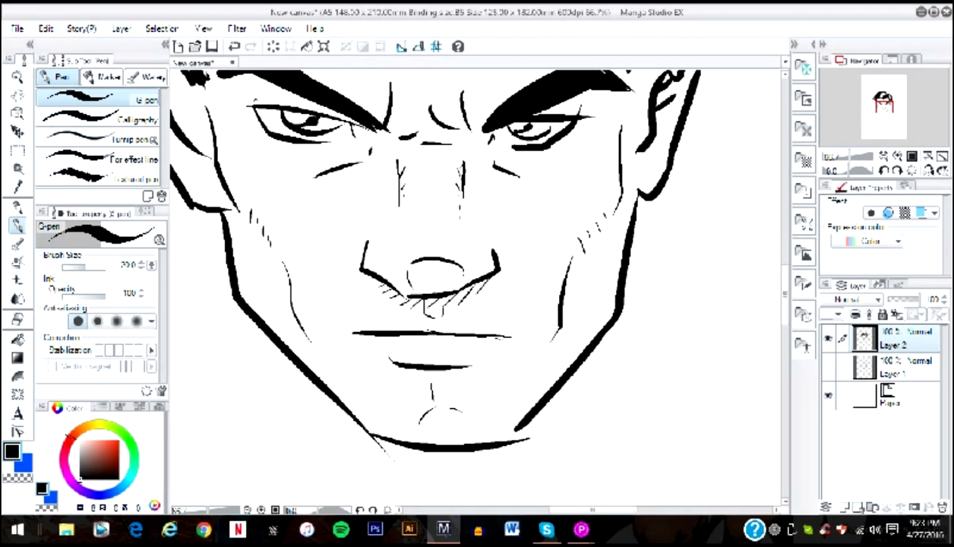
pyautogui.moveTo(338, 363); pyautogui.dragTo(344, 384)
pyautogui.moveTo(348, 375); pyautogui.dragTo(372, 415)
pyautogui.moveTo(506, 404); pyautogui.dragTo(514, 392)
pyautogui.moveTo(512, 389); pyautogui.dragTo(527, 374)
pyautogui.moveTo(524, 384); pyautogui.dragTo(535, 376)
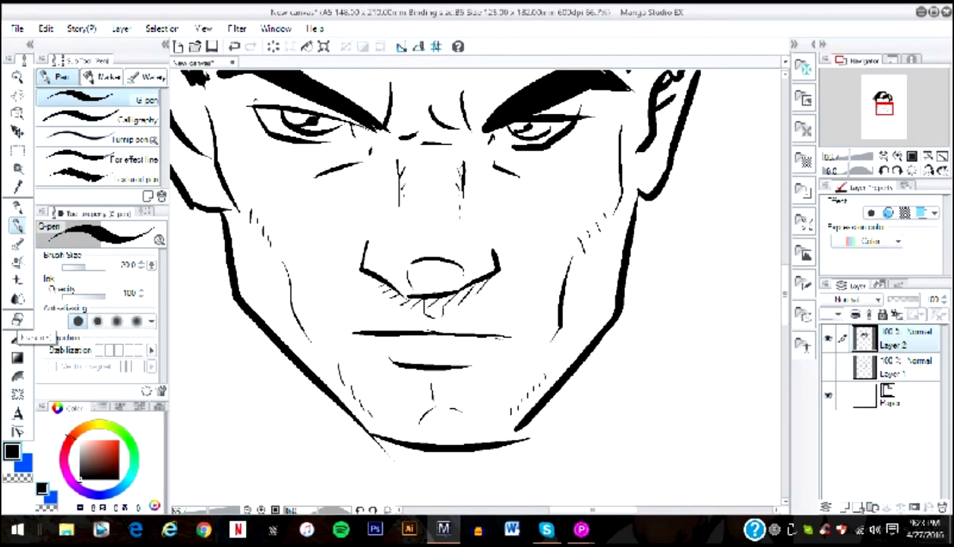
# Erase the overshooting line ends at both chin corners and clean the left-hand sideburn's edge with the hard eraser
pyautogui.click(17, 320)
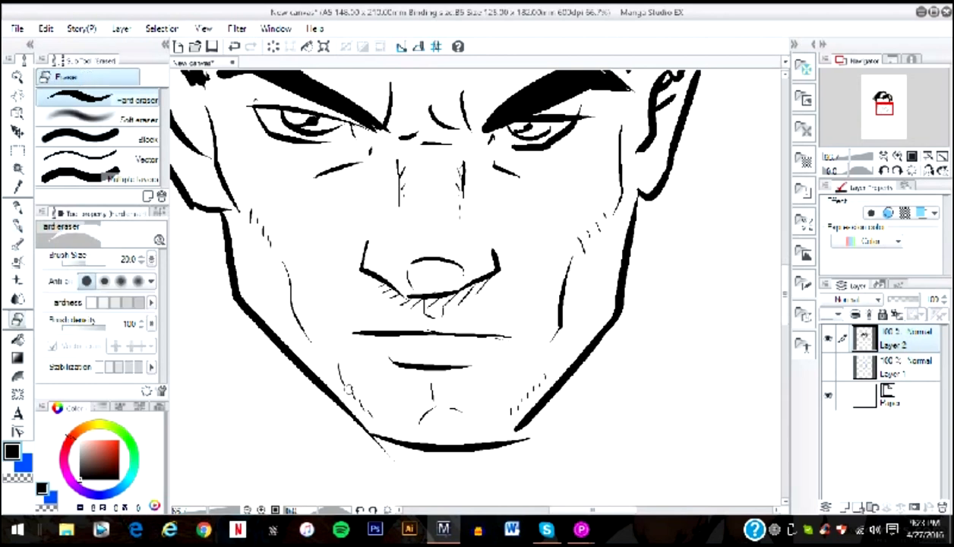
pyautogui.moveTo(367, 447); pyautogui.dragTo(373, 442)
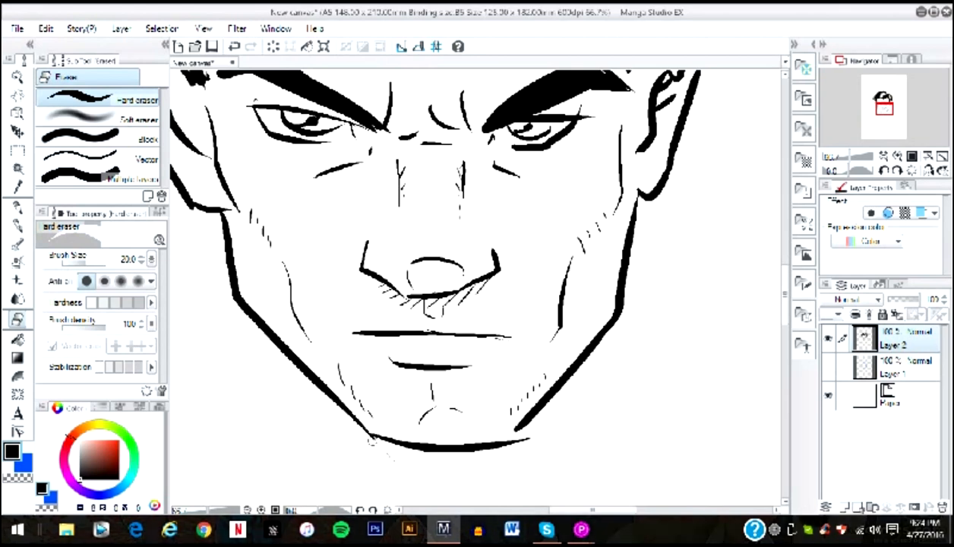
pyautogui.moveTo(528, 442)
pyautogui.mouseDown()
pyautogui.moveTo(518, 442)
pyautogui.moveTo(527, 439)
pyautogui.mouseUp()
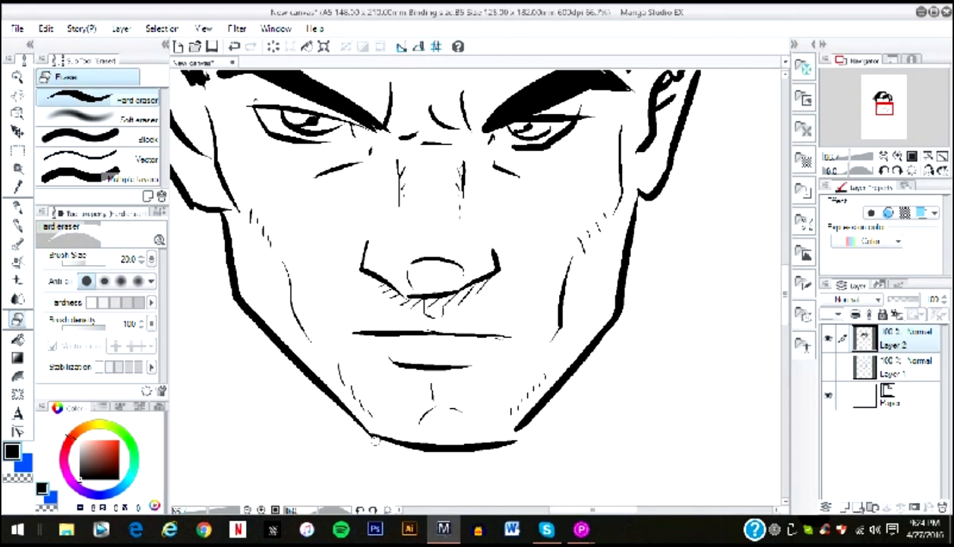
pyautogui.moveTo(391, 145); pyautogui.dragTo(429, 296)
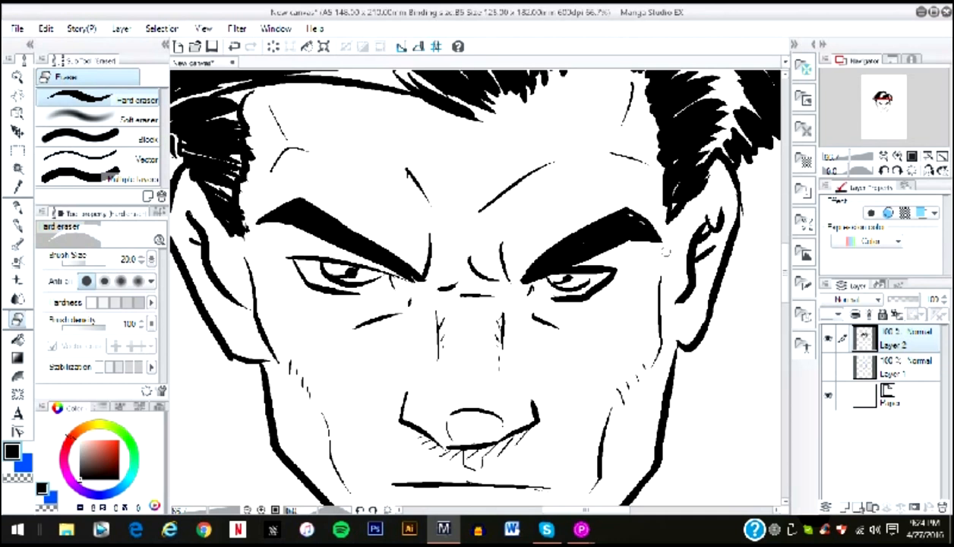
pyautogui.moveTo(243, 203); pyautogui.dragTo(253, 231)
# Switch back to the G-pen for inking the forehead
pyautogui.scroll(2, 399, 182)
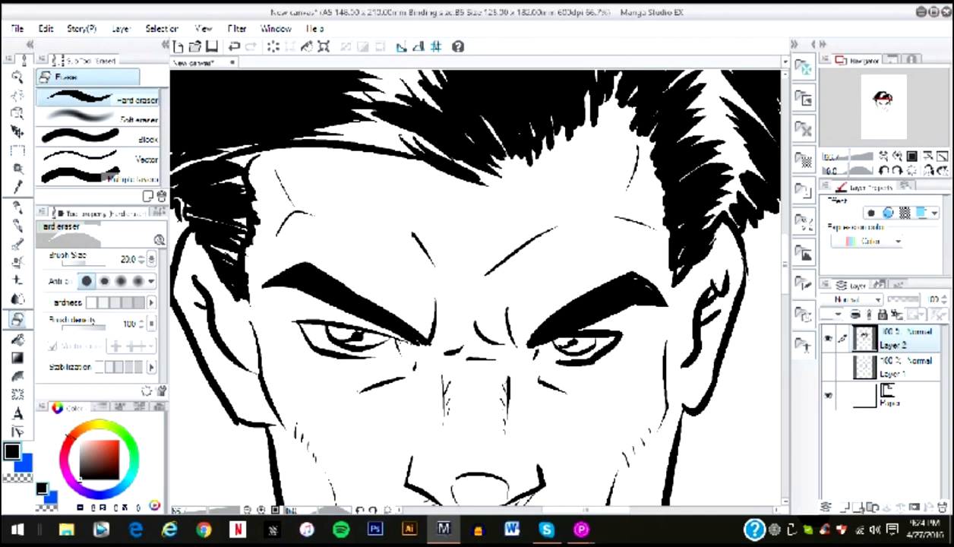
pyautogui.press('p')
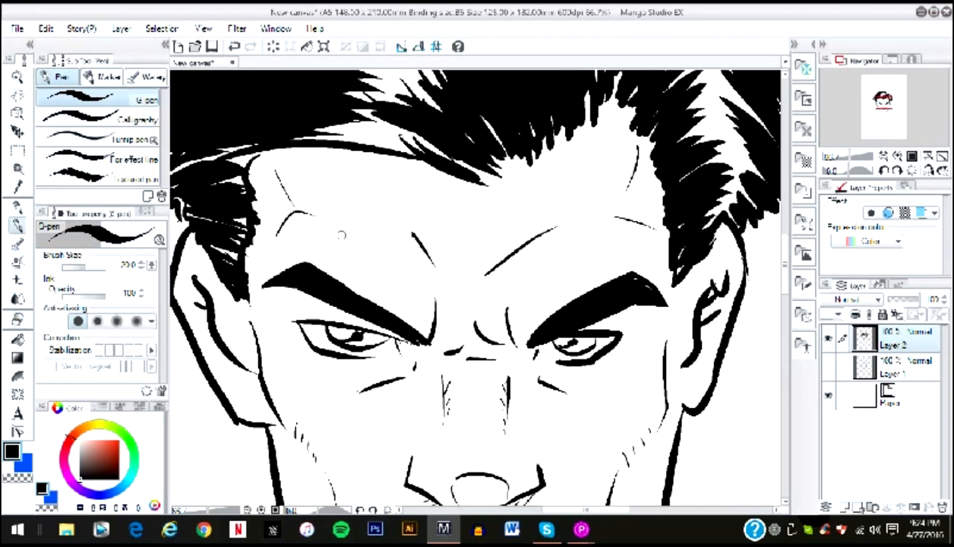
pyautogui.moveTo(426, 225)
pyautogui.mouseDown()
pyautogui.moveTo(504, 247)
pyautogui.moveTo(522, 221)
pyautogui.moveTo(600, 228)
pyautogui.moveTo(596, 196)
pyautogui.mouseUp()
pyautogui.hotkey('ctrl', 'z')
pyautogui.hotkey('ctrl', 'z')
pyautogui.hotkey('ctrl', 'z')
# Ink curved wrinkles across the forehead and extra crease lines above the right-hand eyebrow
pyautogui.moveTo(351, 205)
pyautogui.mouseDown()
pyautogui.moveTo(447, 243)
pyautogui.moveTo(561, 207)
pyautogui.mouseUp()
pyautogui.moveTo(380, 229); pyautogui.dragTo(478, 259)
pyautogui.moveTo(456, 229); pyautogui.dragTo(488, 223)
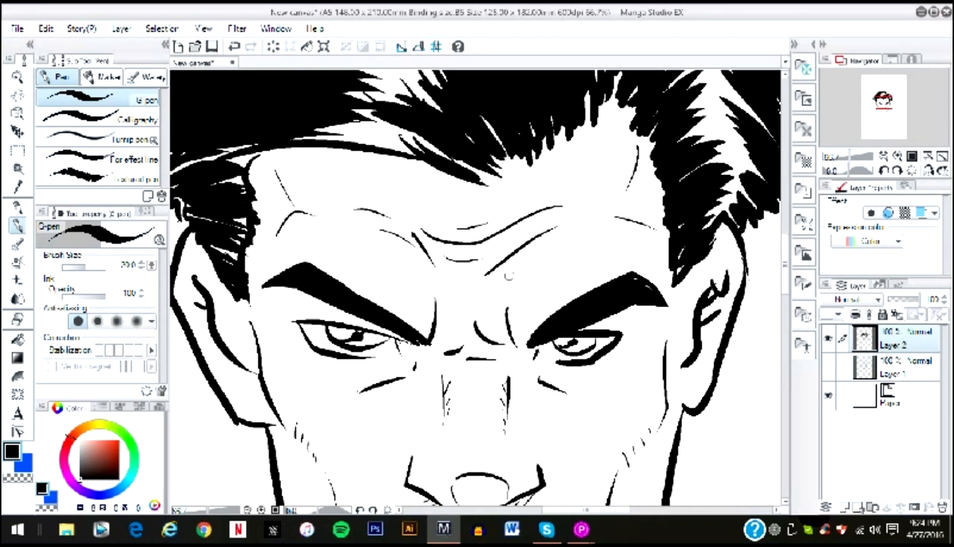
pyautogui.moveTo(494, 275); pyautogui.dragTo(536, 247)
pyautogui.moveTo(526, 254); pyautogui.dragTo(555, 238)
# Ink thin fold lines on the cheeks at both sides of the nose
pyautogui.moveTo(456, 425); pyautogui.dragTo(492, 214)
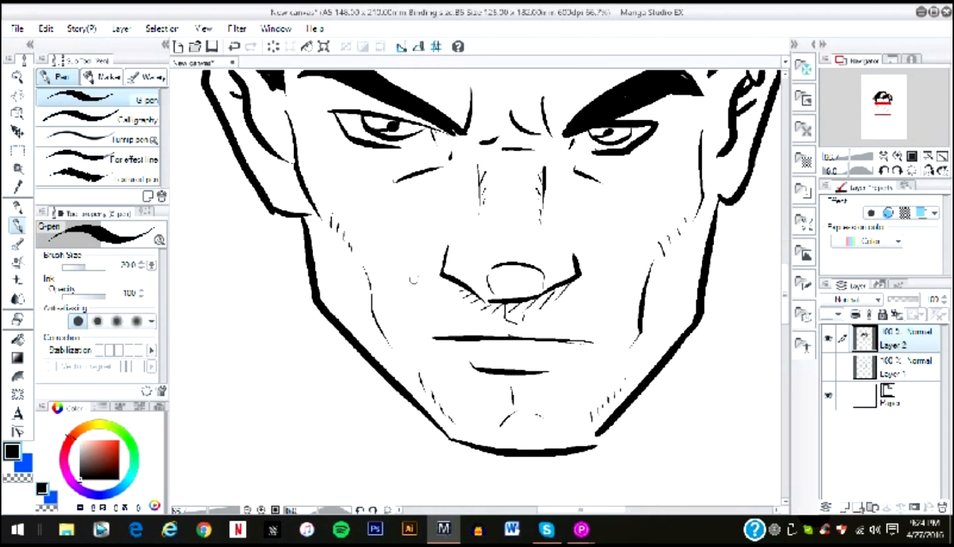
pyautogui.moveTo(412, 290); pyautogui.dragTo(441, 243)
pyautogui.moveTo(579, 257); pyautogui.dragTo(594, 240)
# Ink fine creases around and beneath both eyes and small hatches on the upper cheeks
pyautogui.moveTo(328, 99); pyautogui.dragTo(338, 156)
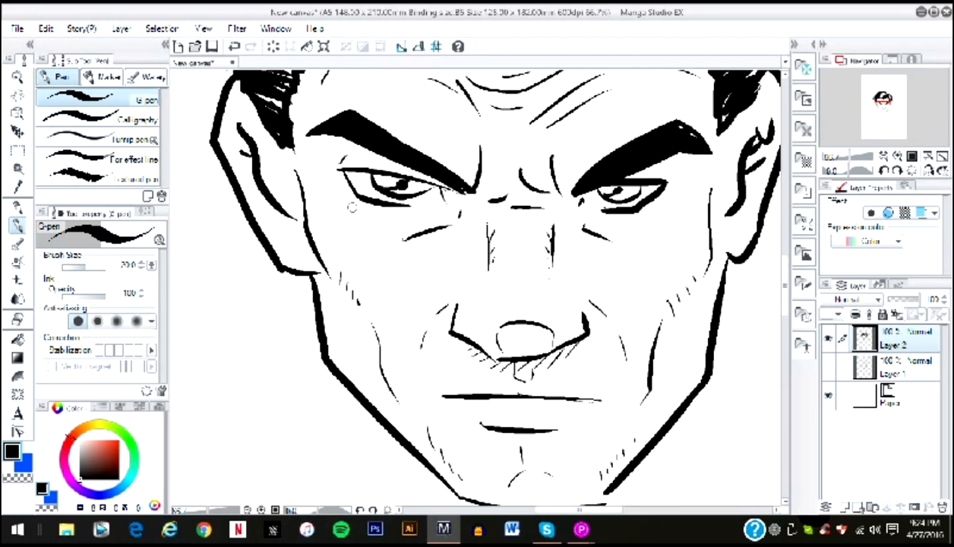
pyautogui.moveTo(393, 236)
pyautogui.mouseDown()
pyautogui.moveTo(427, 225)
pyautogui.moveTo(440, 206)
pyautogui.mouseUp()
pyautogui.moveTo(695, 201); pyautogui.dragTo(531, 186)
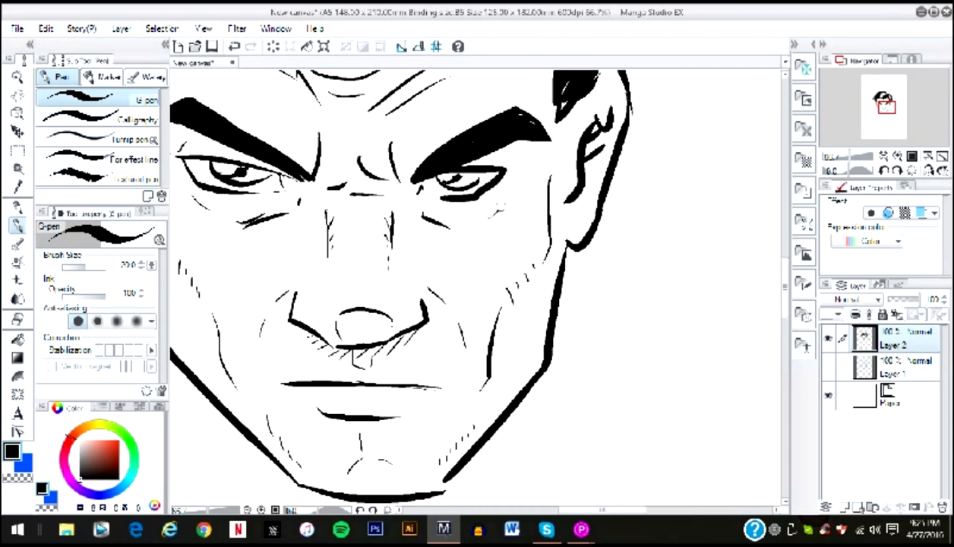
pyautogui.moveTo(489, 211); pyautogui.dragTo(500, 194)
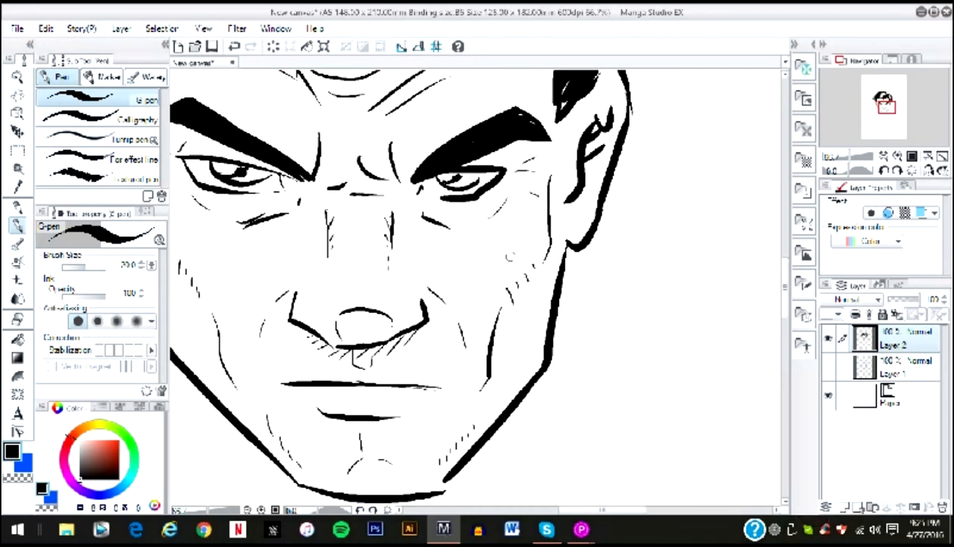
pyautogui.moveTo(216, 276)
pyautogui.mouseDown()
pyautogui.moveTo(323, 265)
pyautogui.moveTo(372, 244)
pyautogui.mouseUp()
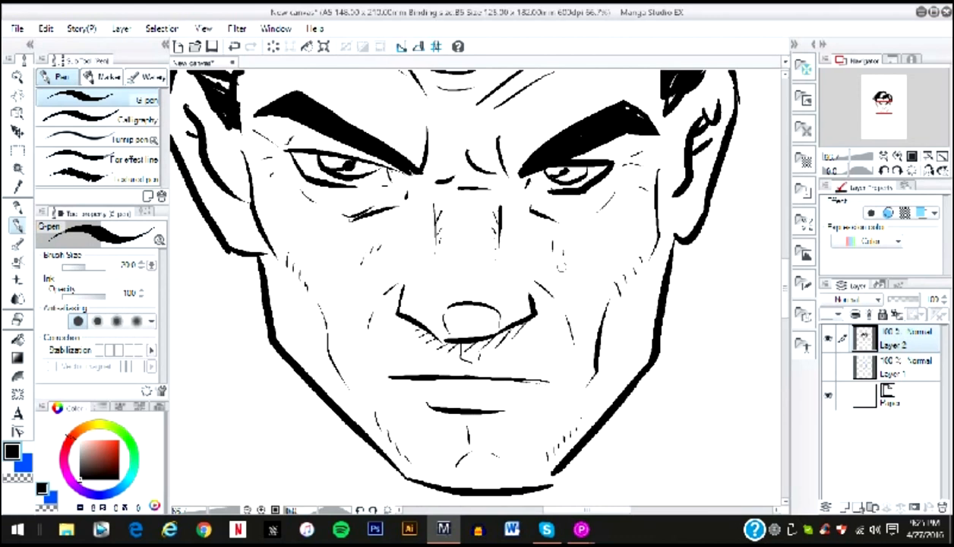
# Reduce the brush size to 6 and stipple stubble dots across the upper lip
pyautogui.moveTo(507, 295); pyautogui.dragTo(493, 226)
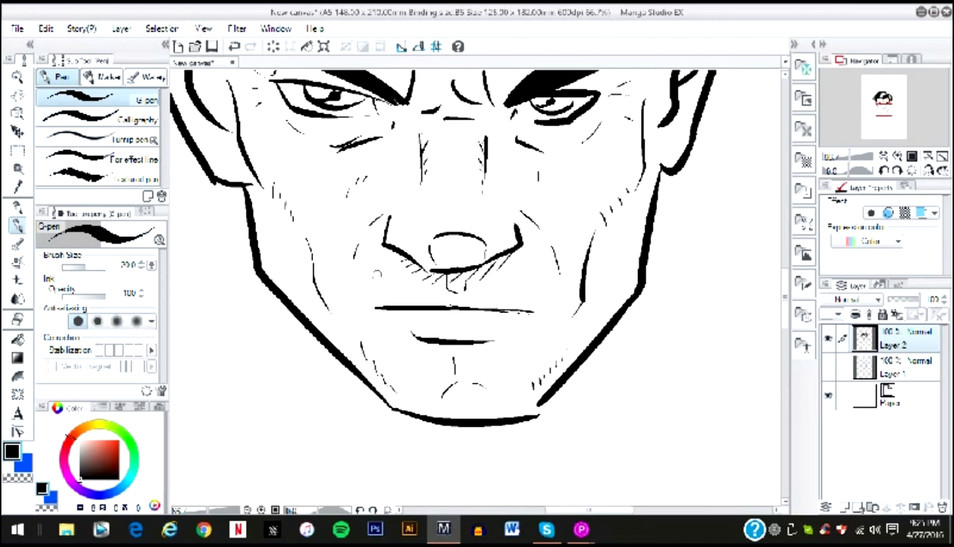
pyautogui.press('[')
pyautogui.press('[')
pyautogui.press('[')
pyautogui.press('[')
pyautogui.press('[')
pyautogui.press('[')
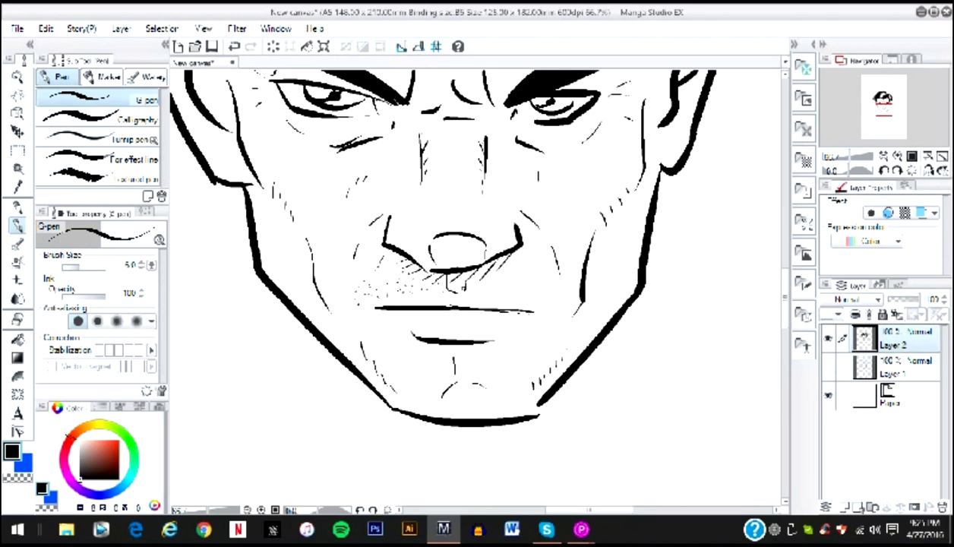
pyautogui.click(481, 292)
pyautogui.click(503, 278)
pyautogui.click(546, 289)
pyautogui.click(545, 294)
# Stipple stubble dots beside the left-hand corner of the mouth and down the jaw
pyautogui.click(349, 328)
pyautogui.click(354, 334)
pyautogui.click(348, 343)
pyautogui.click(354, 342)
pyautogui.click(372, 356)
# Stipple stubble dots over the chin below the lower lip
pyautogui.click(481, 353)
pyautogui.click(455, 359)
pyautogui.click(432, 378)
pyautogui.click(420, 388)
pyautogui.click(395, 396)
pyautogui.click(423, 393)
pyautogui.click(415, 385)
pyautogui.click(446, 391)
pyautogui.click(452, 394)
pyautogui.click(455, 383)
pyautogui.click(463, 391)
pyautogui.click(468, 414)
pyautogui.click(491, 373)
pyautogui.click(502, 379)
pyautogui.click(474, 378)
# Close the right-hand corner of the chin outline and add stubble marks along the right-hand jaw
pyautogui.moveTo(539, 405); pyautogui.dragTo(536, 416)
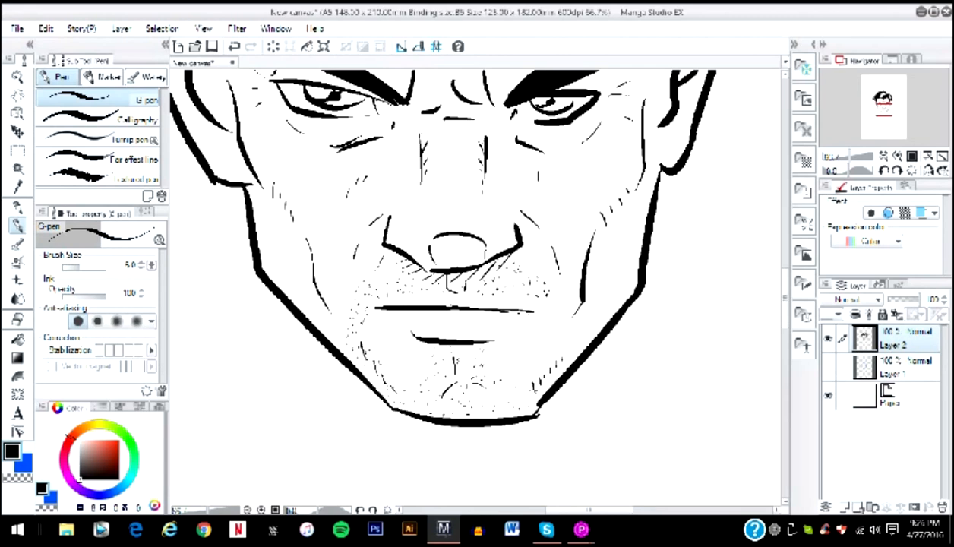
pyautogui.moveTo(554, 329); pyautogui.dragTo(551, 336)
pyautogui.moveTo(545, 368); pyautogui.dragTo(542, 374)
pyautogui.moveTo(515, 402); pyautogui.dragTo(511, 411)
# Add fine shading strokes to the underside of the nose tip
pyautogui.scroll(3, 477, 285)
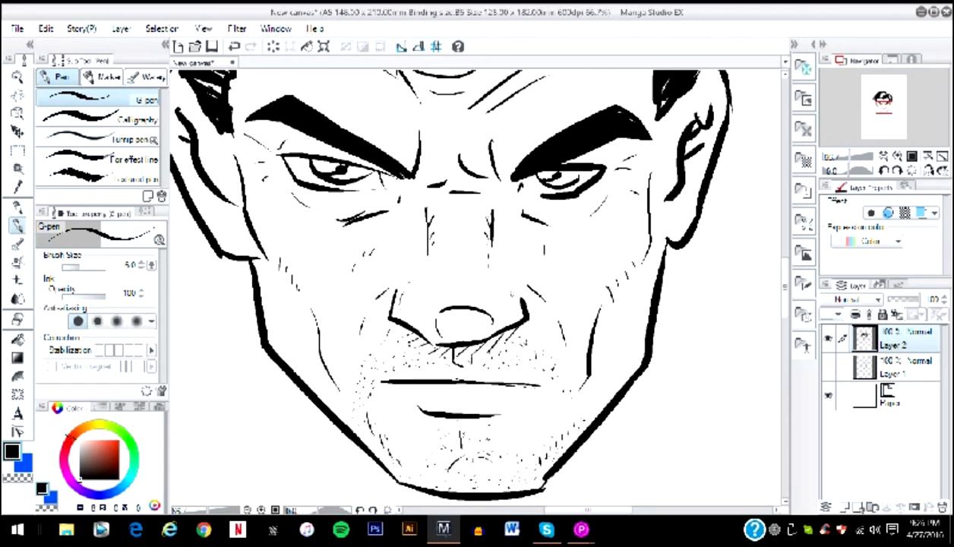
pyautogui.moveTo(437, 329); pyautogui.dragTo(443, 337)
pyautogui.moveTo(447, 329); pyautogui.dragTo(458, 337)
# Add fine shading strokes inside both ears and along the left-hand cheek
pyautogui.moveTo(460, 329); pyautogui.dragTo(505, 449)
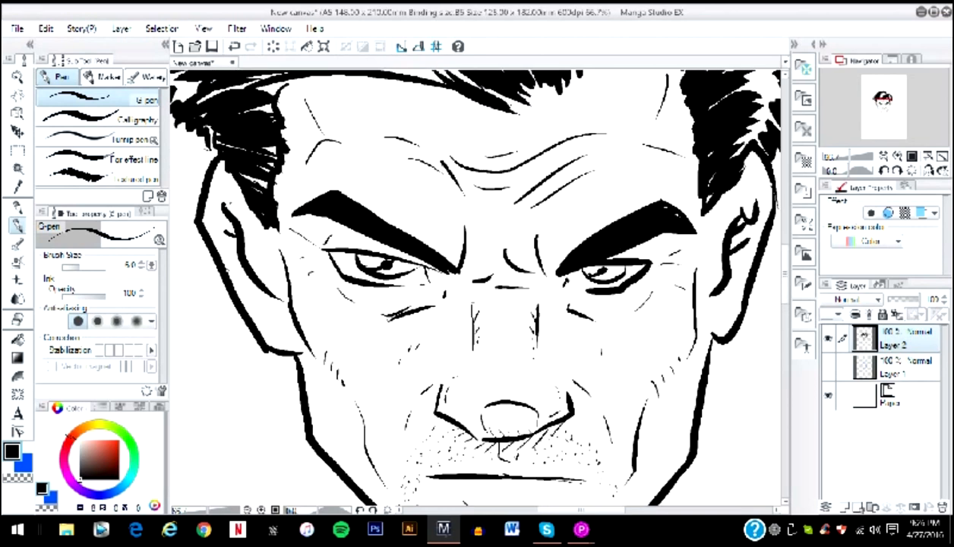
pyautogui.moveTo(243, 232); pyautogui.dragTo(269, 276)
pyautogui.moveTo(247, 248); pyautogui.dragTo(260, 272)
pyautogui.moveTo(265, 267); pyautogui.dragTo(281, 316)
pyautogui.moveTo(280, 317)
pyautogui.mouseDown()
pyautogui.moveTo(284, 325)
pyautogui.moveTo(265, 319)
pyautogui.moveTo(282, 313)
pyautogui.mouseUp()
pyautogui.moveTo(275, 309); pyautogui.dragTo(291, 335)
pyautogui.moveTo(320, 397); pyautogui.dragTo(333, 435)
pyautogui.moveTo(700, 279)
pyautogui.mouseDown()
pyautogui.moveTo(577, 257)
pyautogui.moveTo(596, 293)
pyautogui.mouseUp()
pyautogui.moveTo(606, 256); pyautogui.dragTo(599, 267)
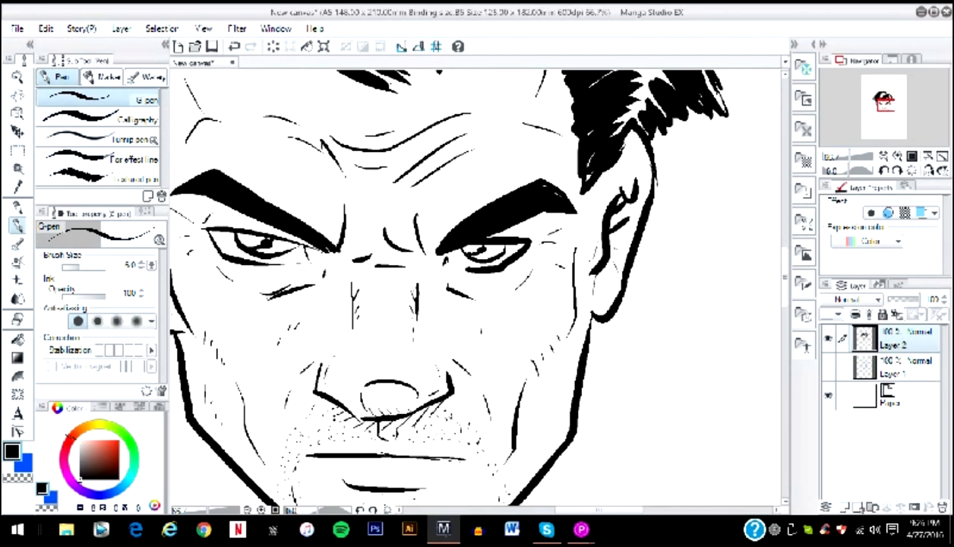
# Increase the G-pen's brush size to 25
pyautogui.scroll(-4, 576, 247)
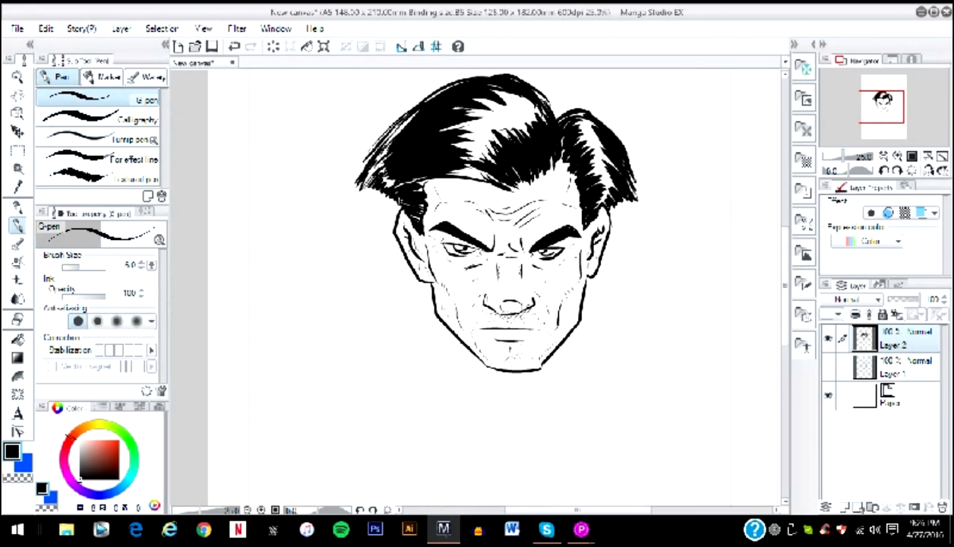
pyautogui.press(']')
pyautogui.press(']')
pyautogui.press(']')
pyautogui.press(']')
pyautogui.press(']')
pyautogui.press(']')
pyautogui.press(']')
pyautogui.press(']')
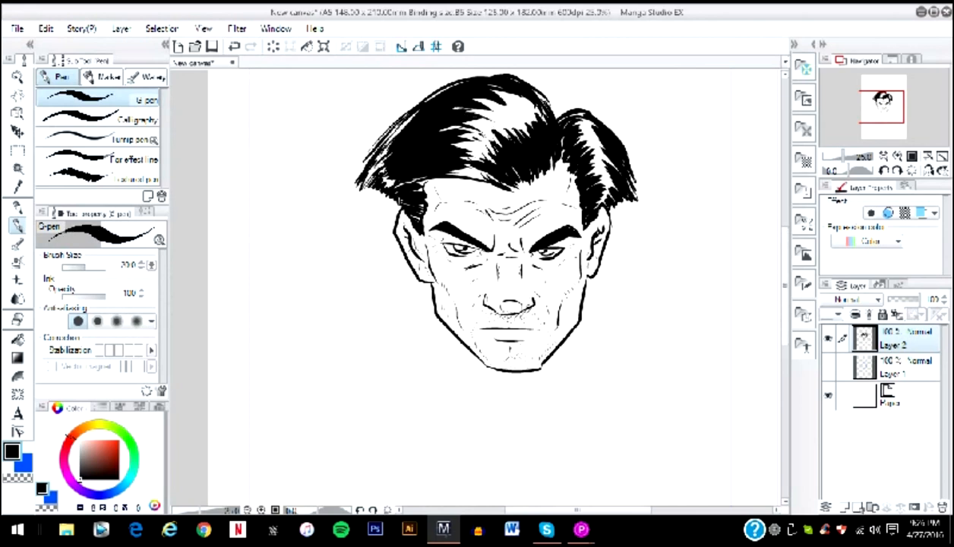
pyautogui.press(']')
pyautogui.press(']')
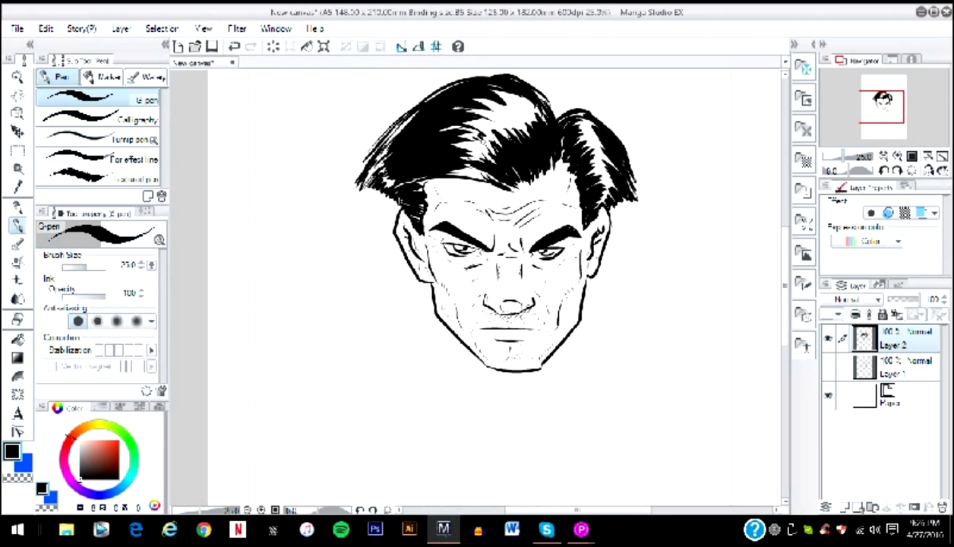